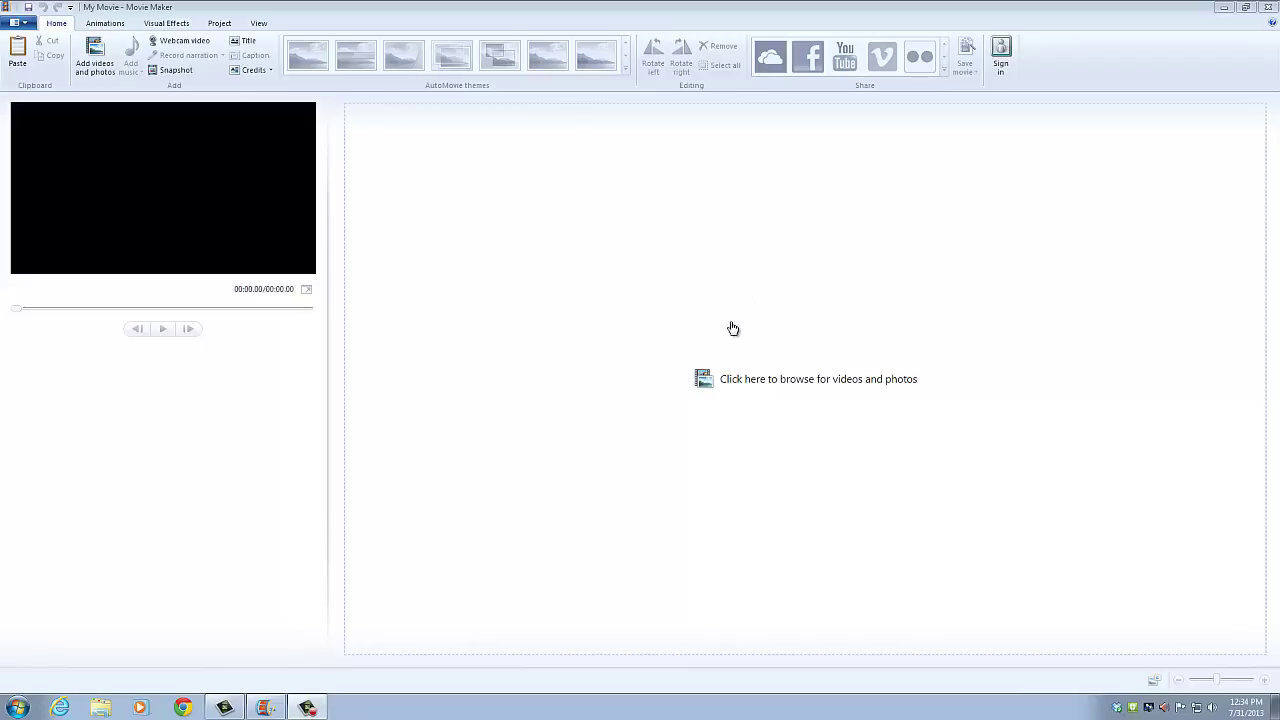
Import the webcam recording 130731-084741.wmv from the Documents library into the storyboard
click(778, 403)
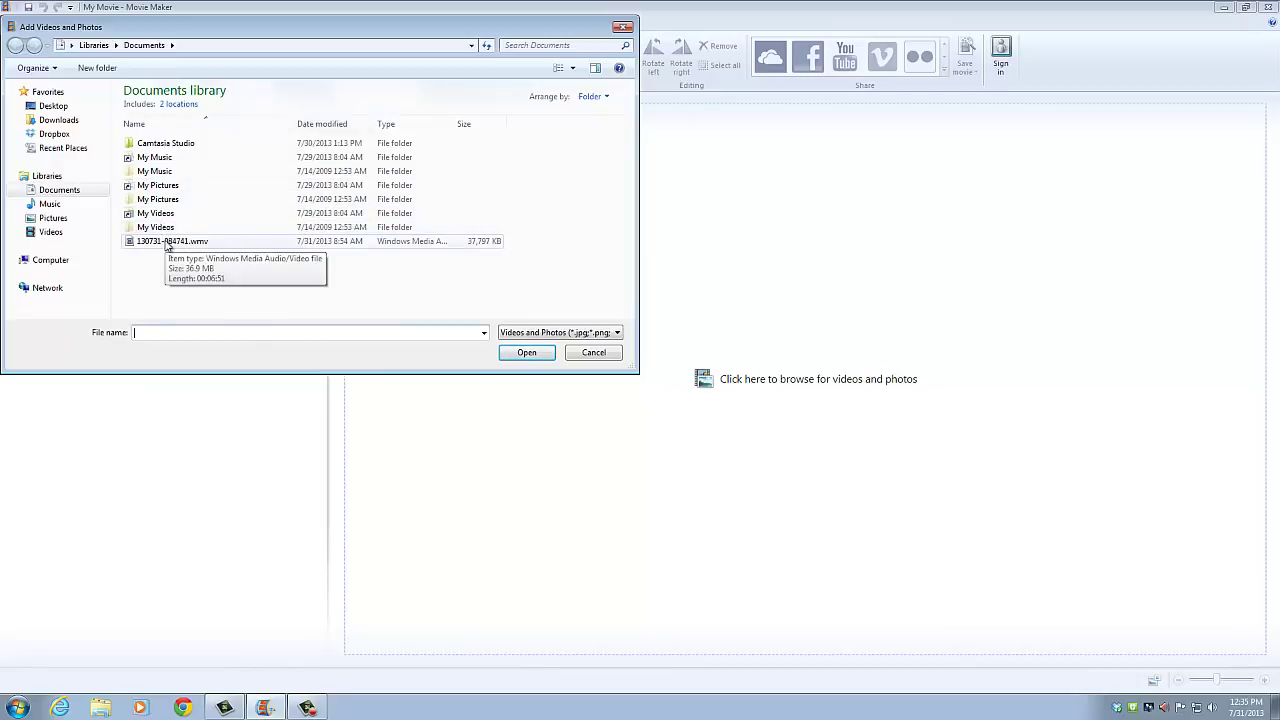
double_click(165, 243)
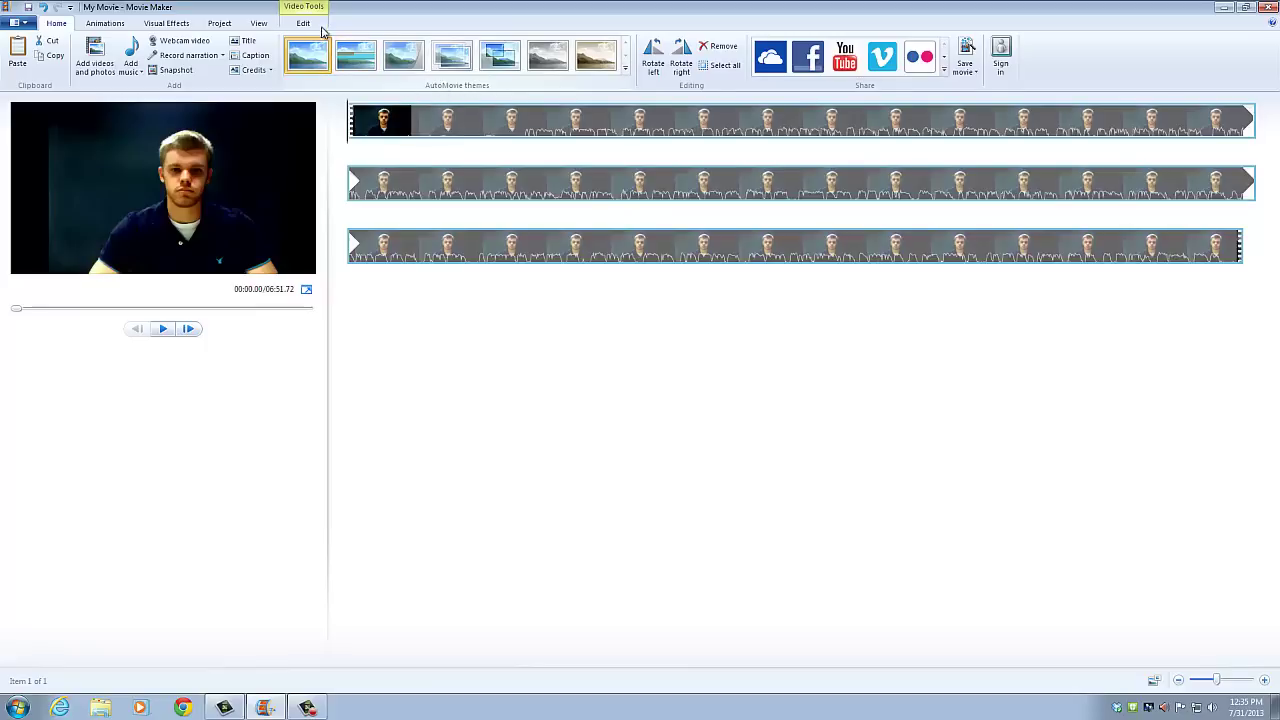
Trim the webcam clip to start at 25.61 s and end at 410.73 s, leaving 06:25.12
click(310, 24)
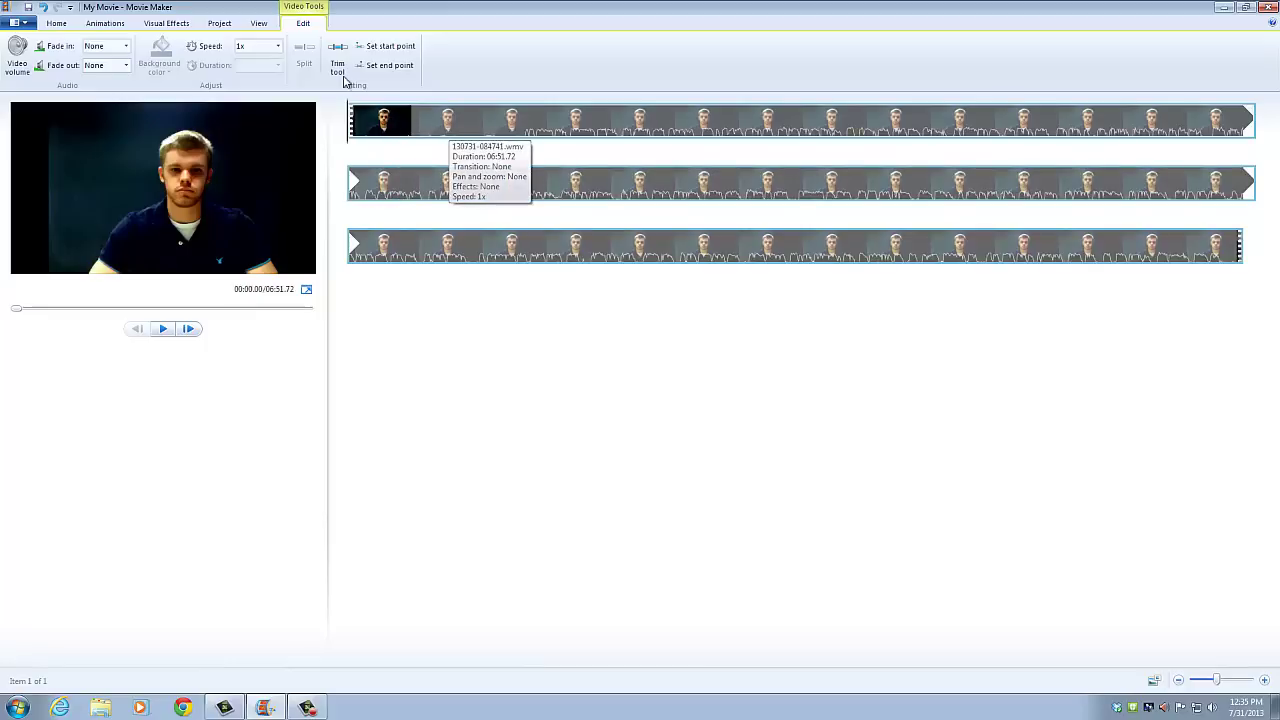
click(338, 67)
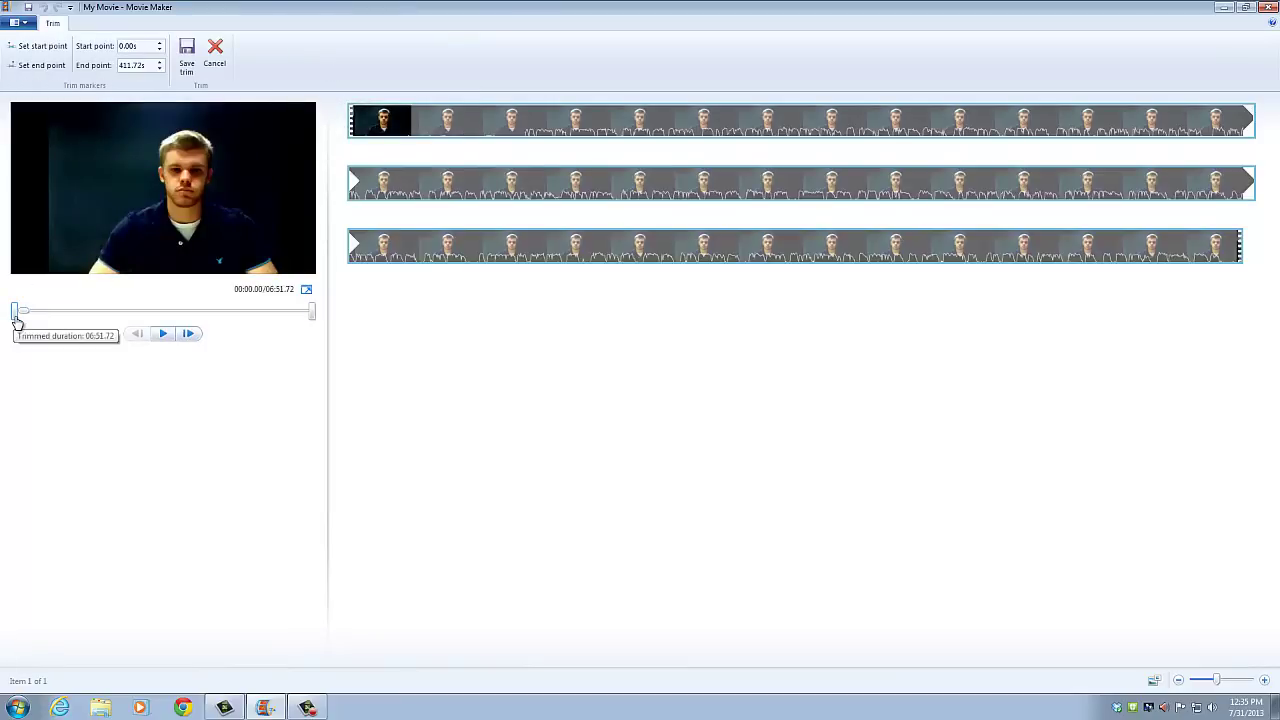
mouse_move(15, 317)
mouse_down()
mouse_move(65, 317)
mouse_move(34, 313)
mouse_up()
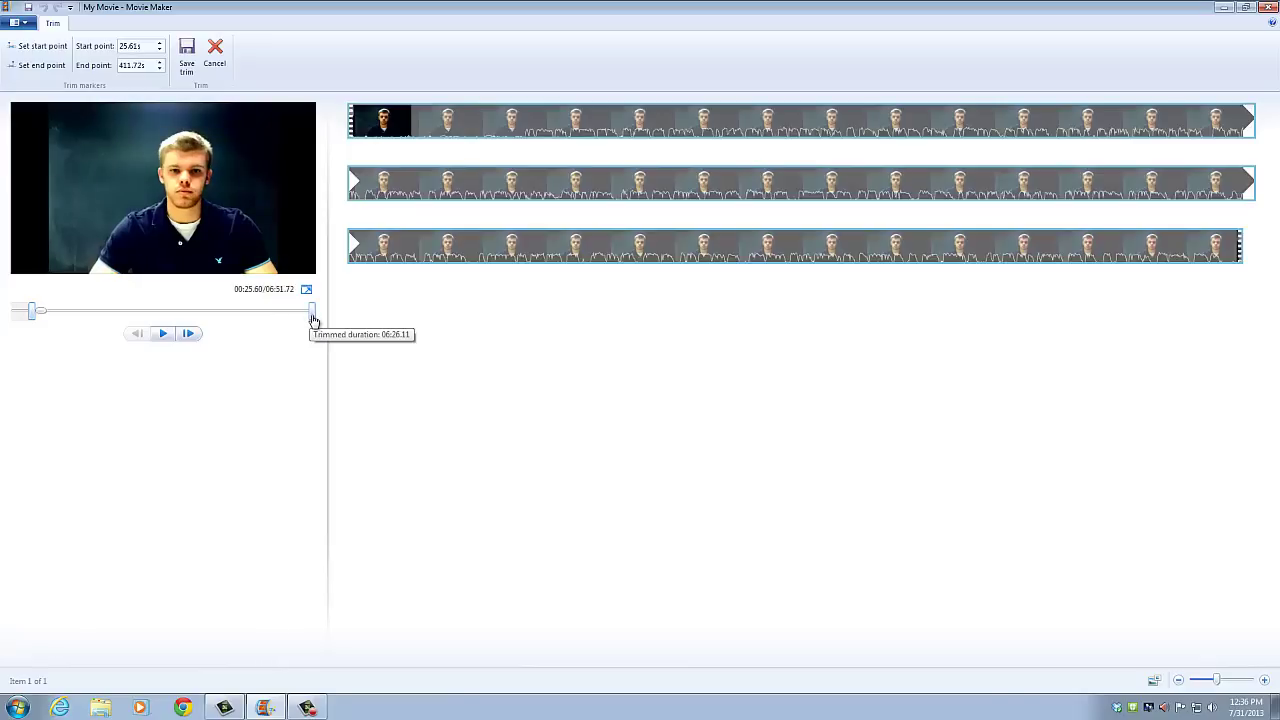
drag(313, 320, 313, 318)
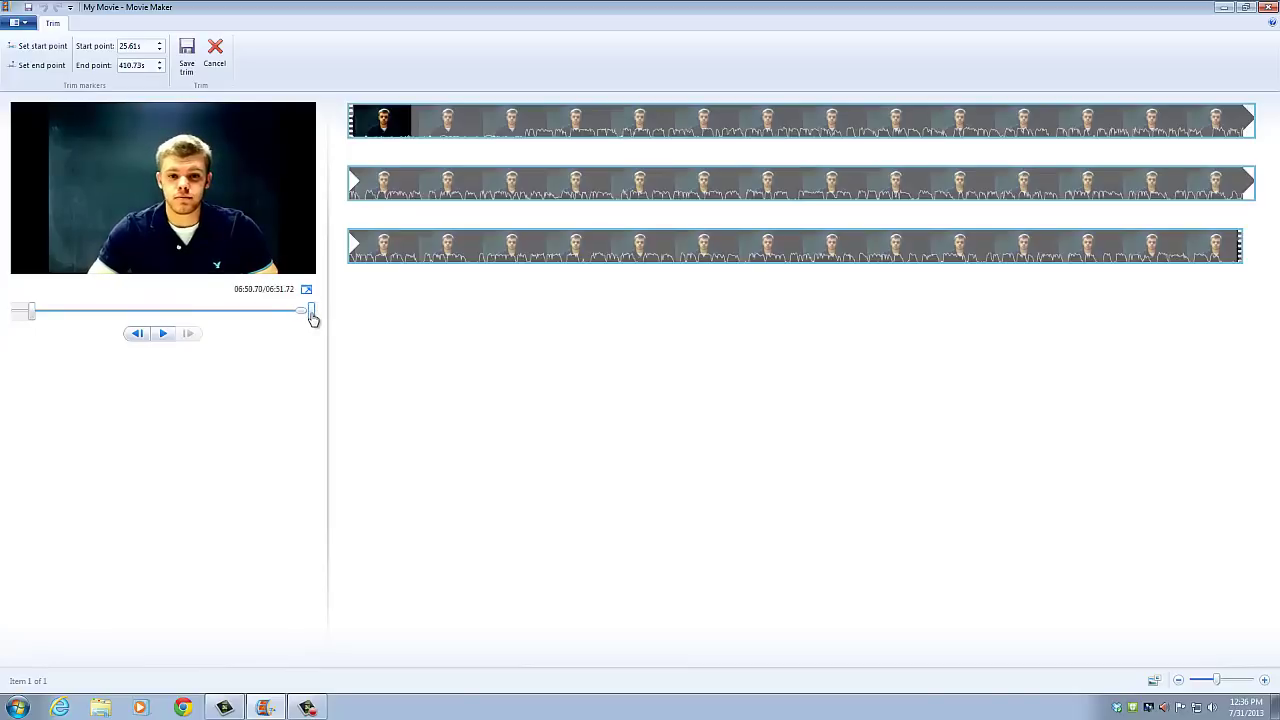
click(188, 58)
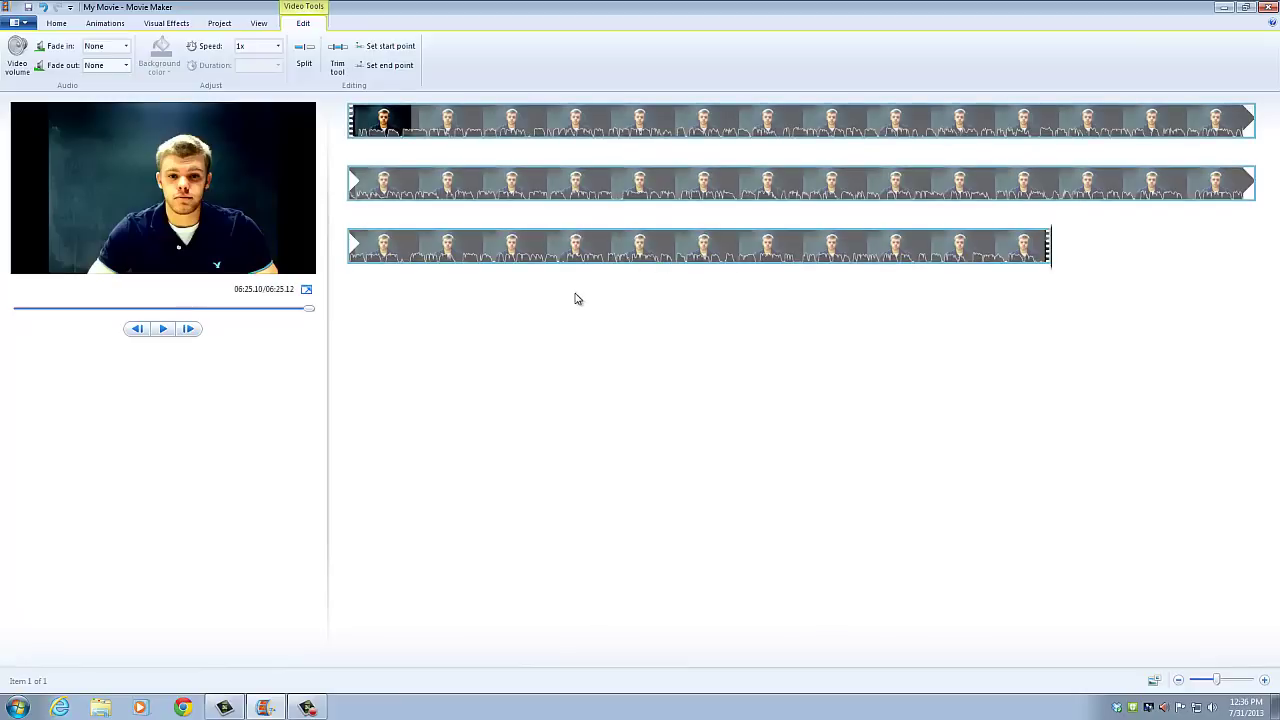
Save the movie for computer as My Movie.wmv in Windows Media Video format
click(24, 23)
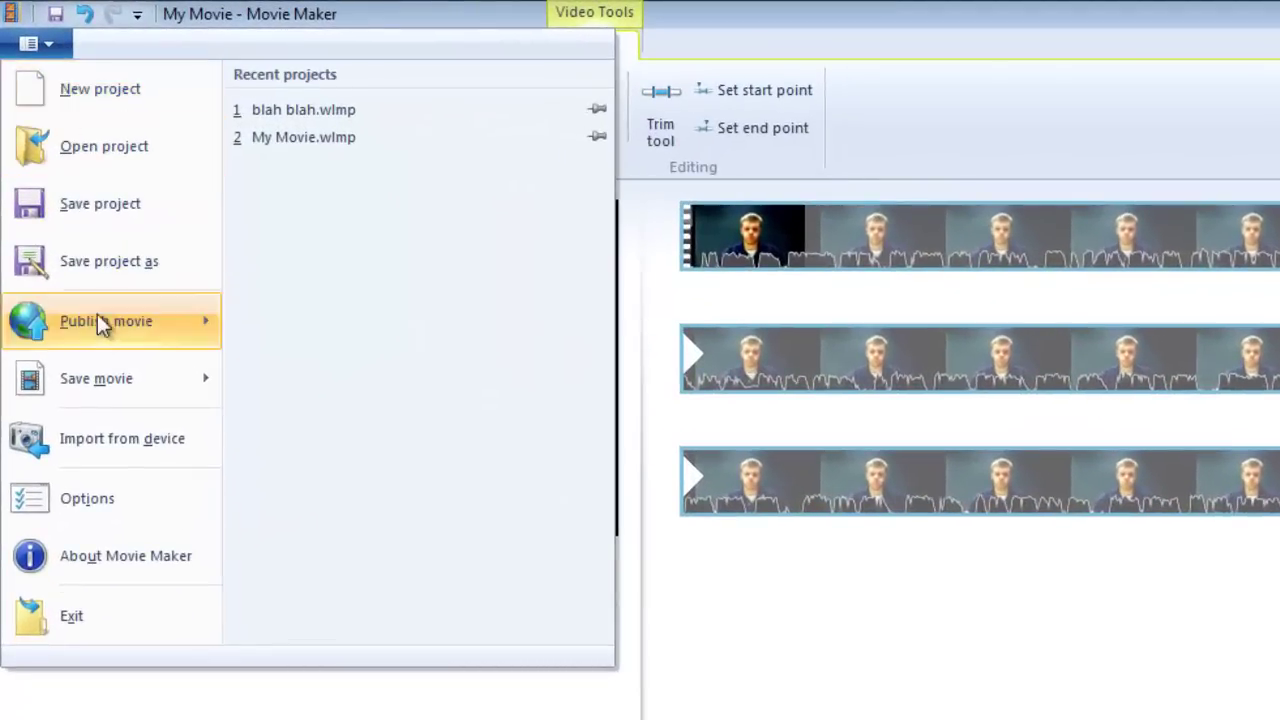
mouse_move(106, 379)
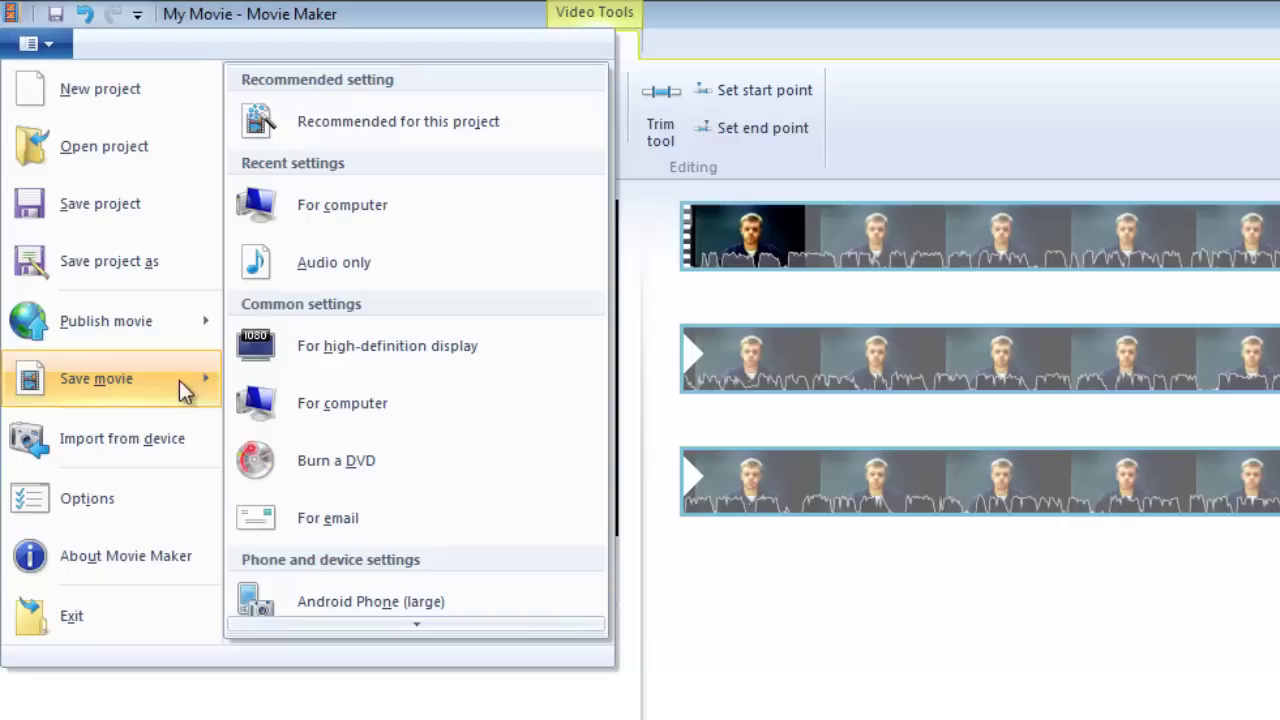
click(422, 212)
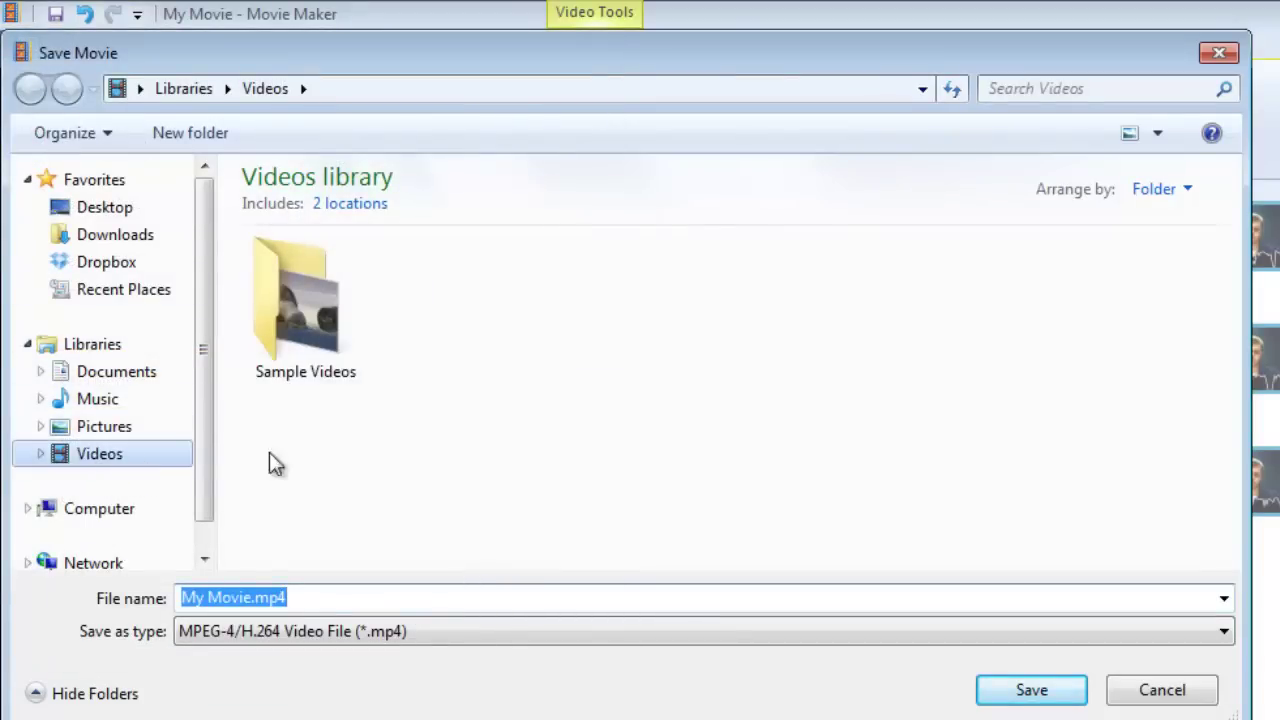
click(1228, 636)
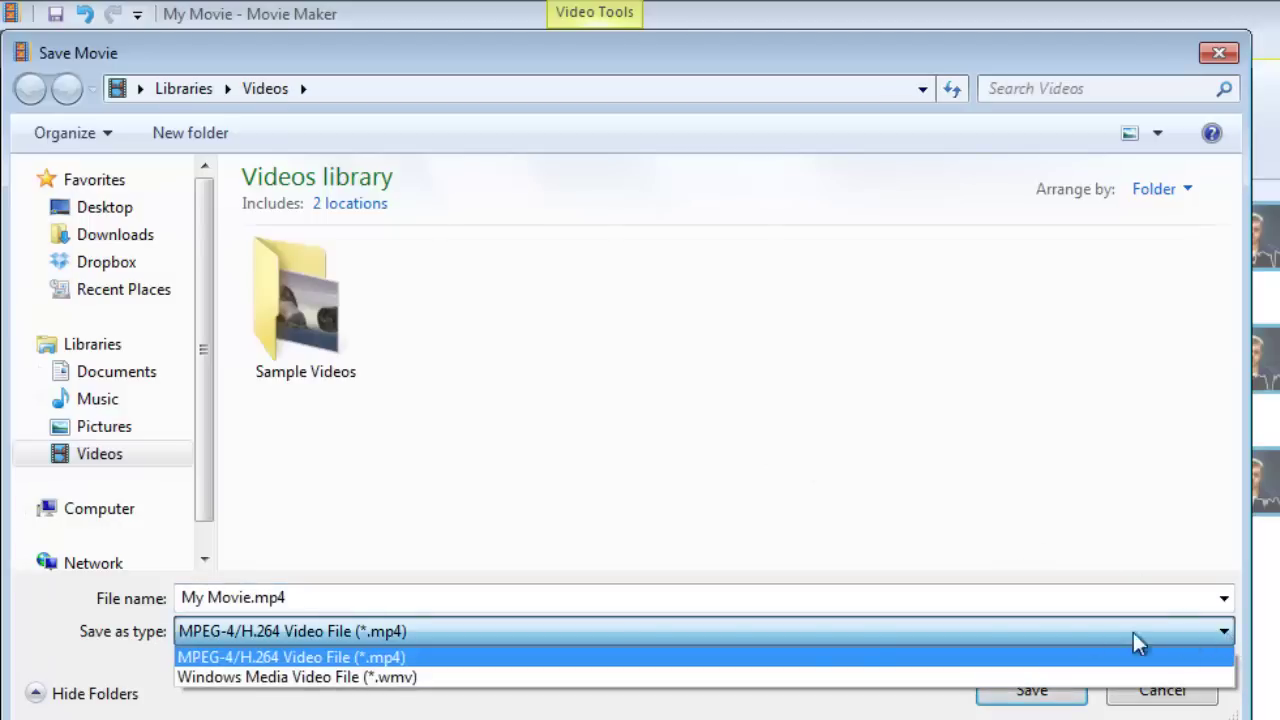
click(393, 678)
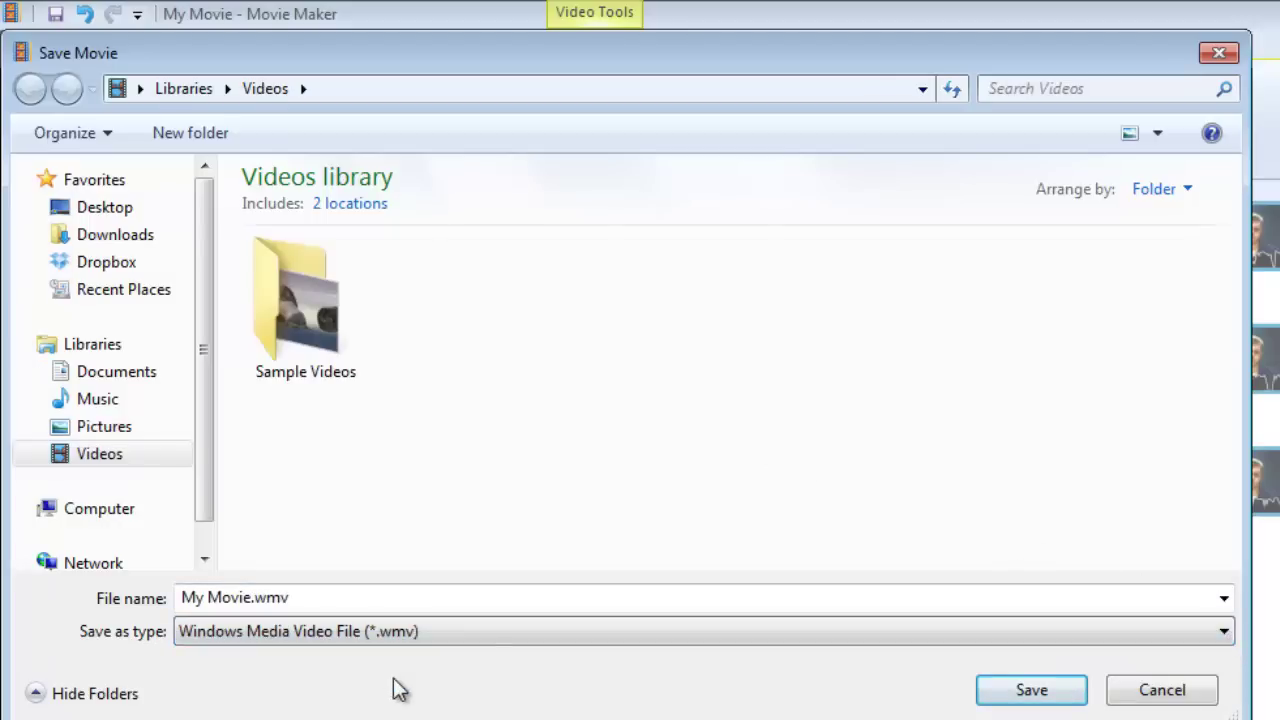
click(1038, 698)
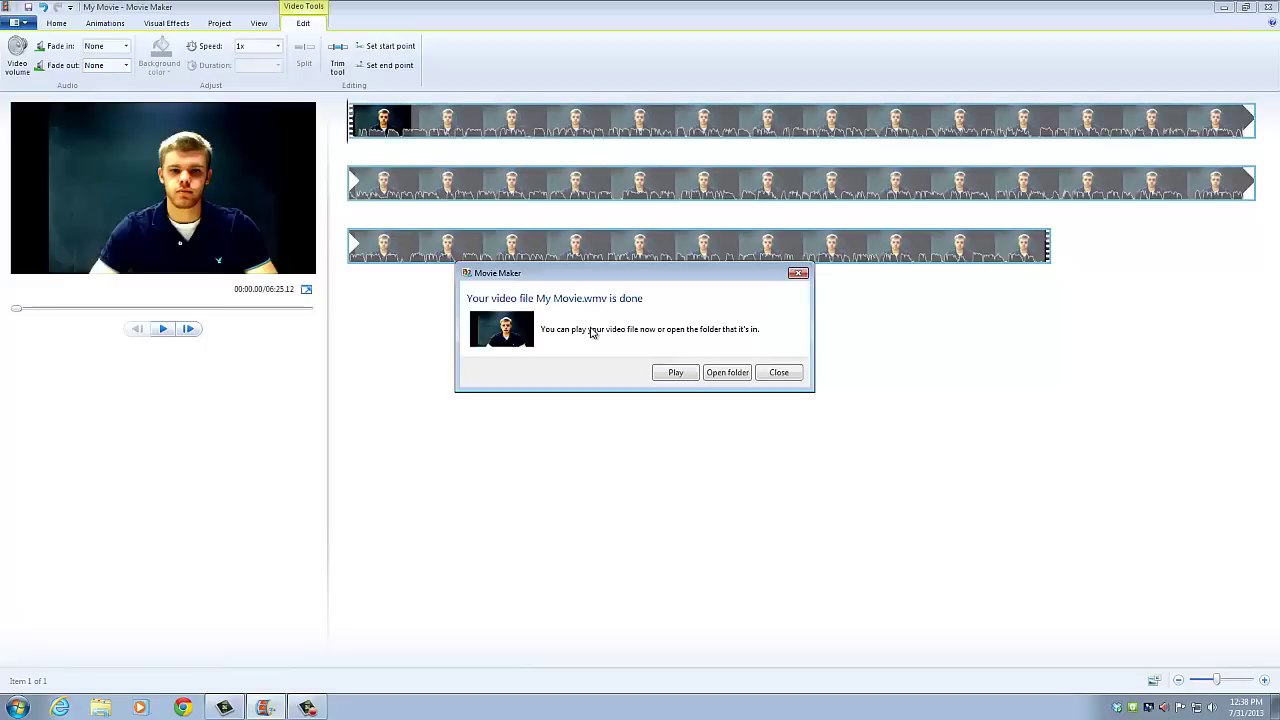
Add the exported My Movie.wmv as the music track, using the Videos file filter
click(799, 274)
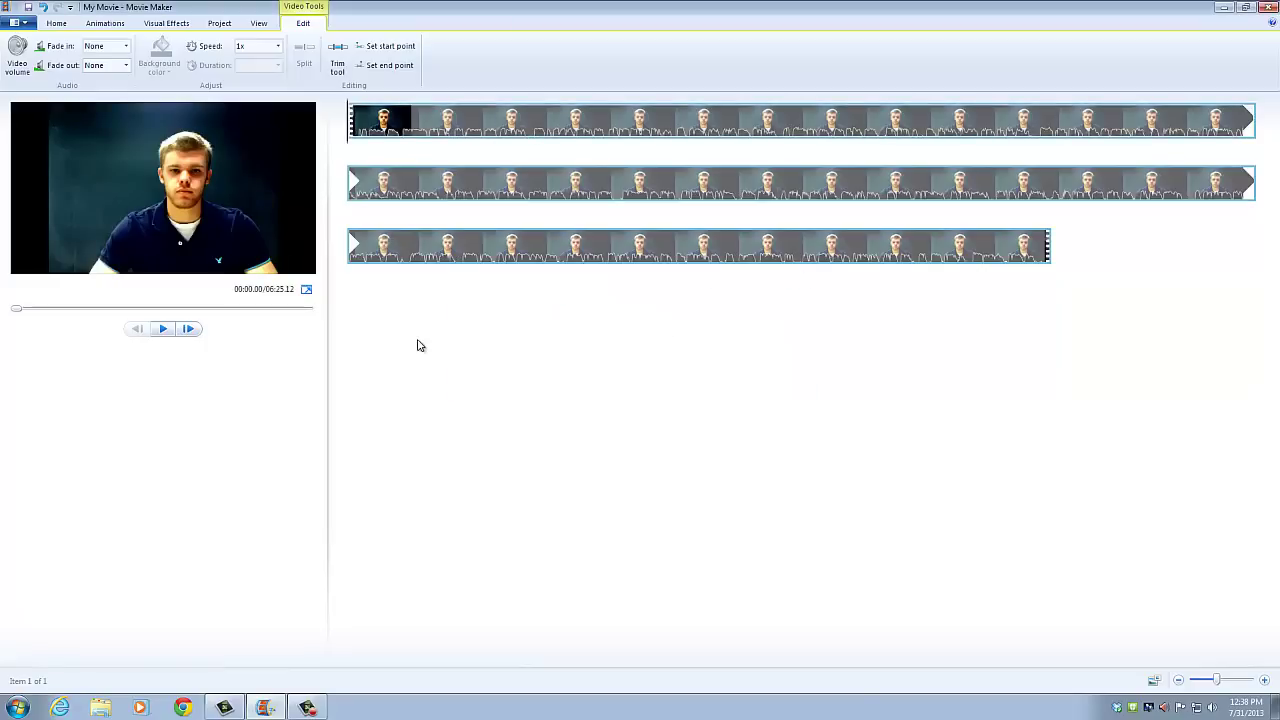
click(56, 23)
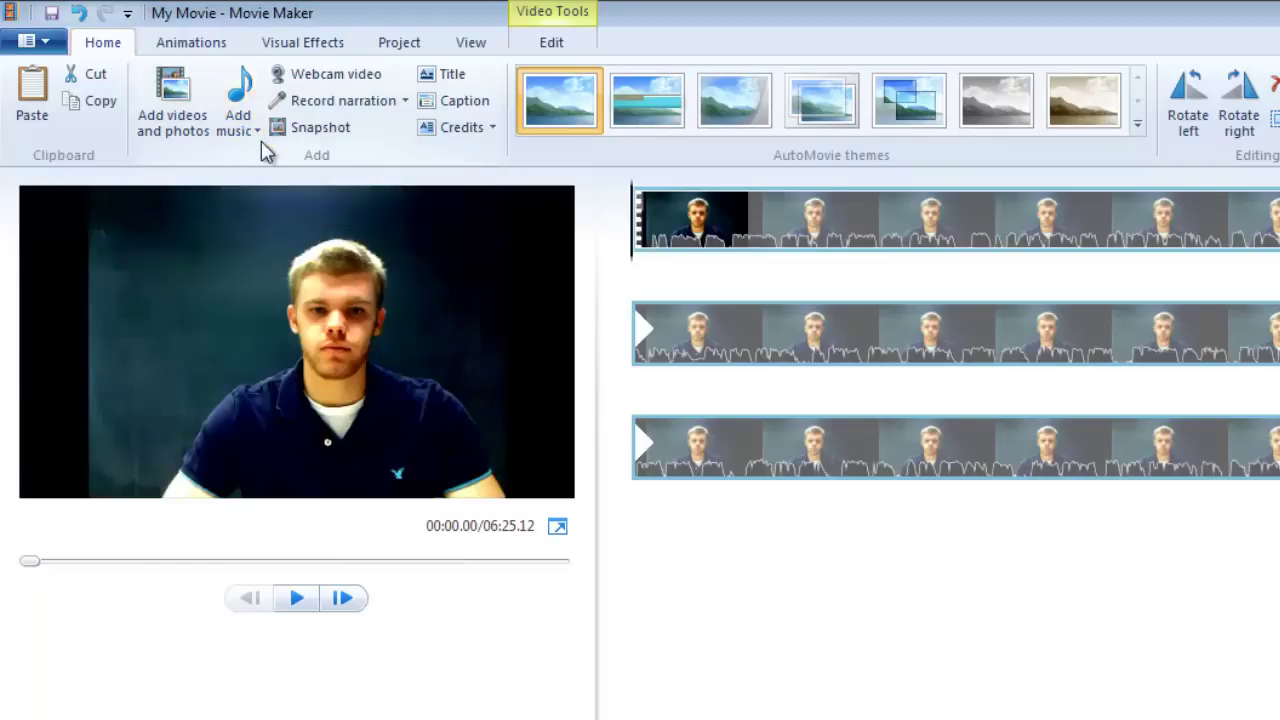
click(246, 128)
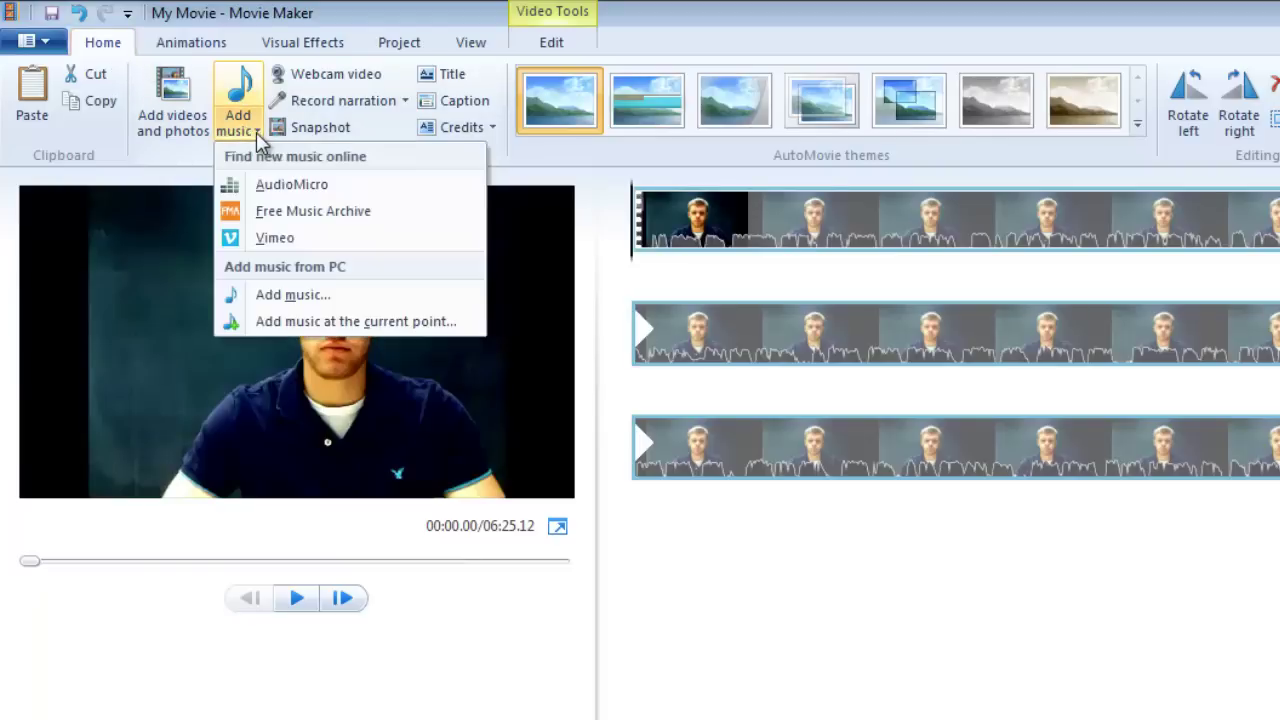
click(330, 297)
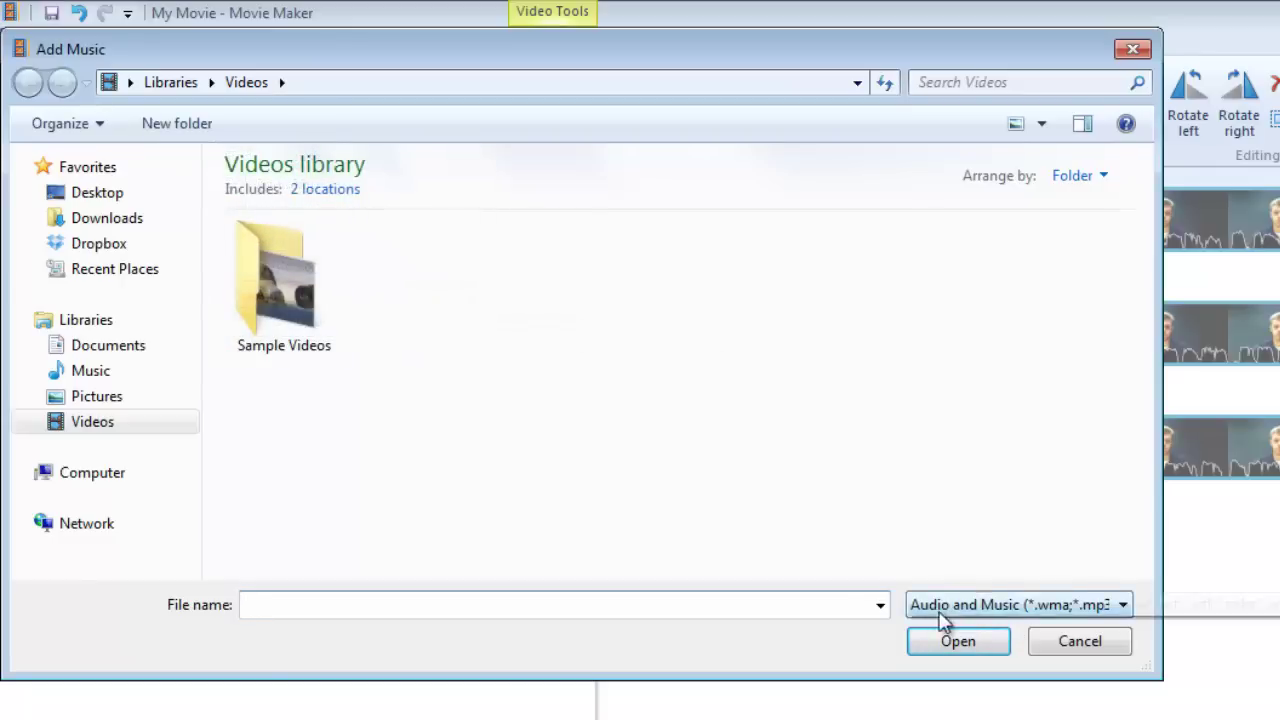
click(1124, 604)
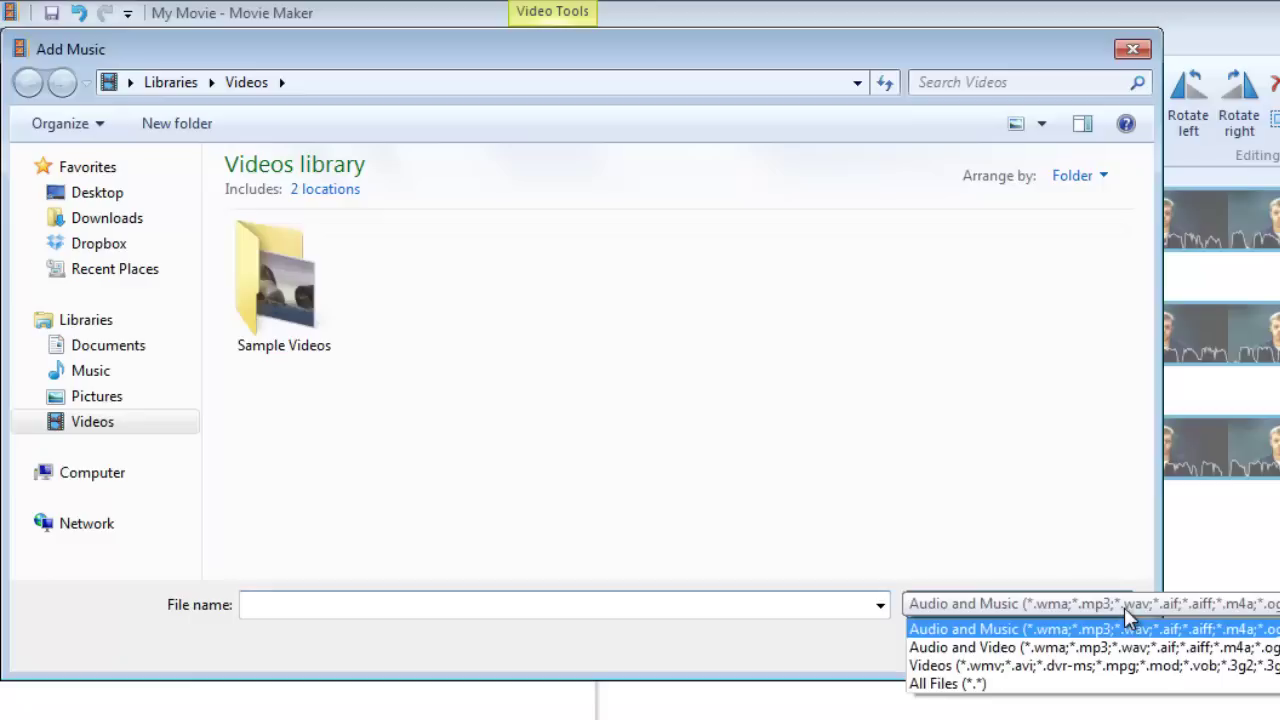
click(1045, 667)
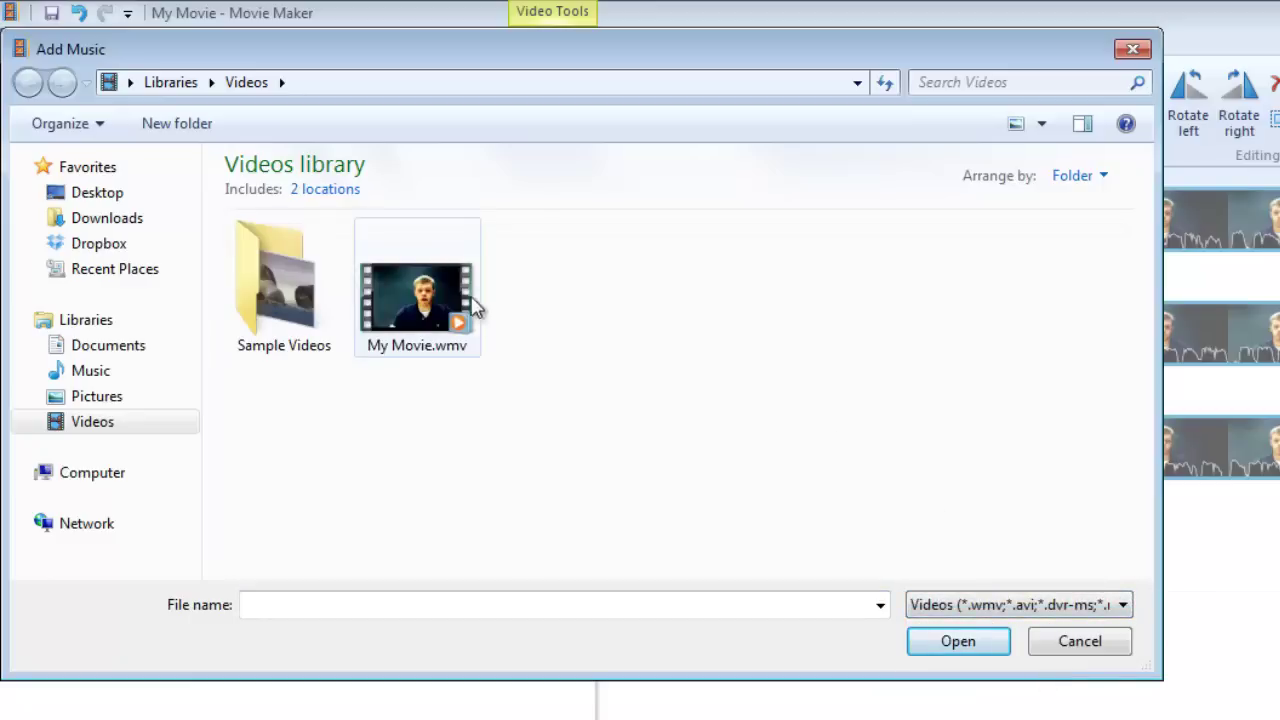
click(409, 302)
double_click(409, 302)
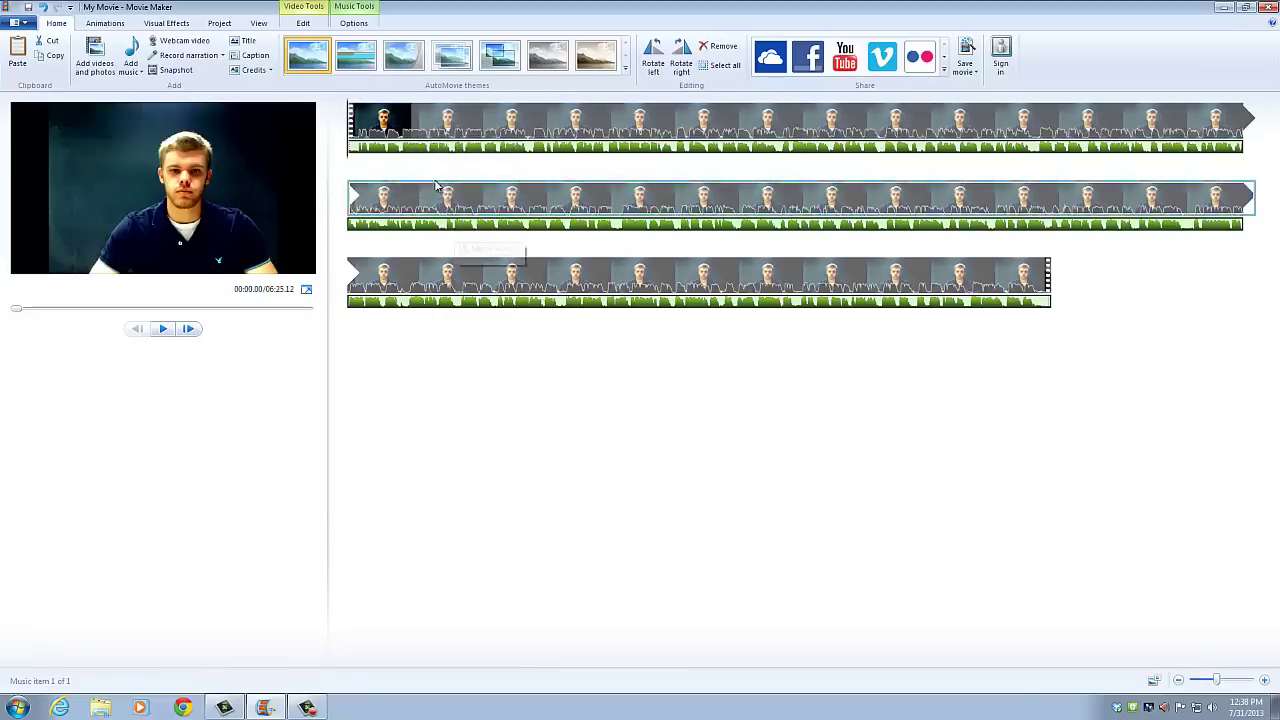
Turn the webcam clip's Video volume all the way down
click(380, 127)
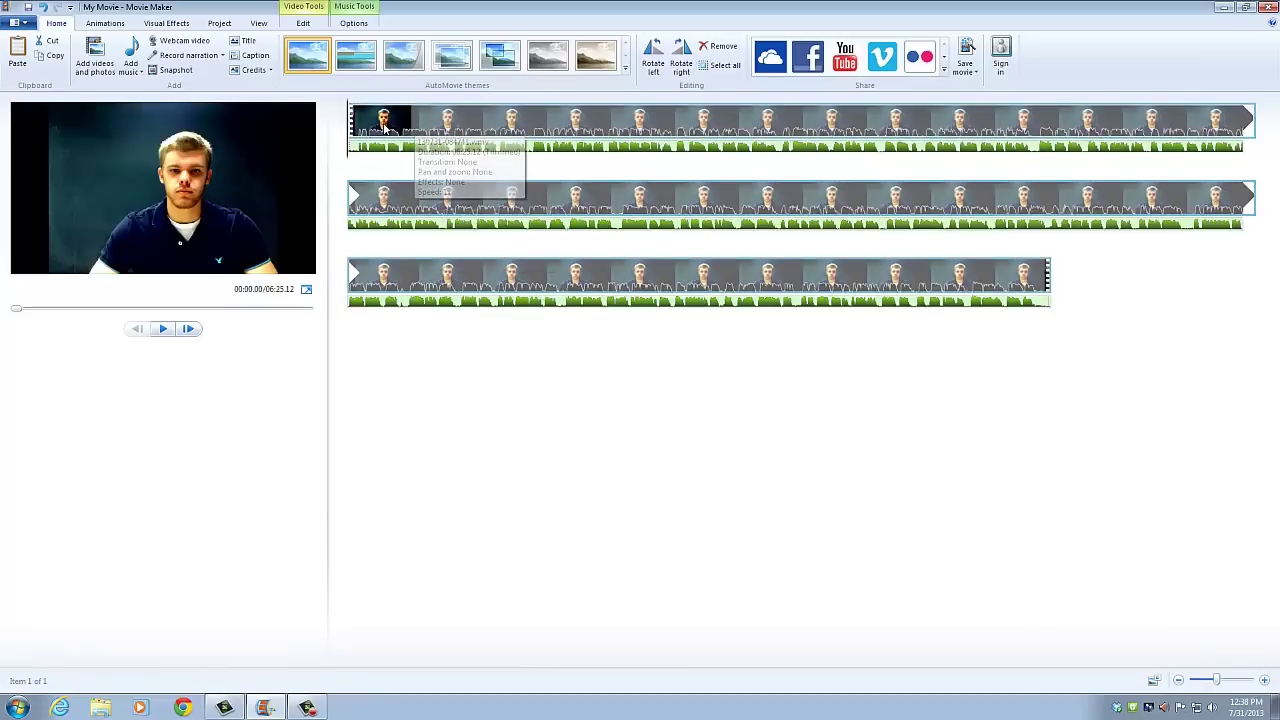
click(306, 24)
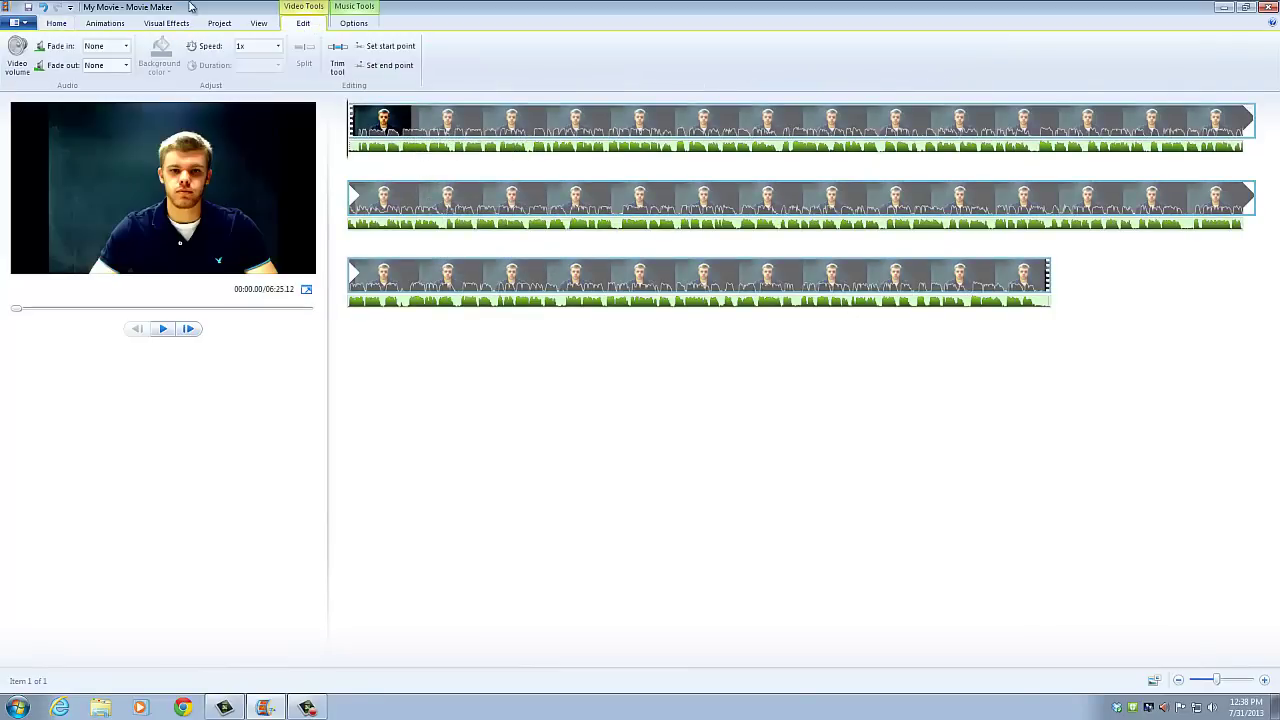
click(17, 58)
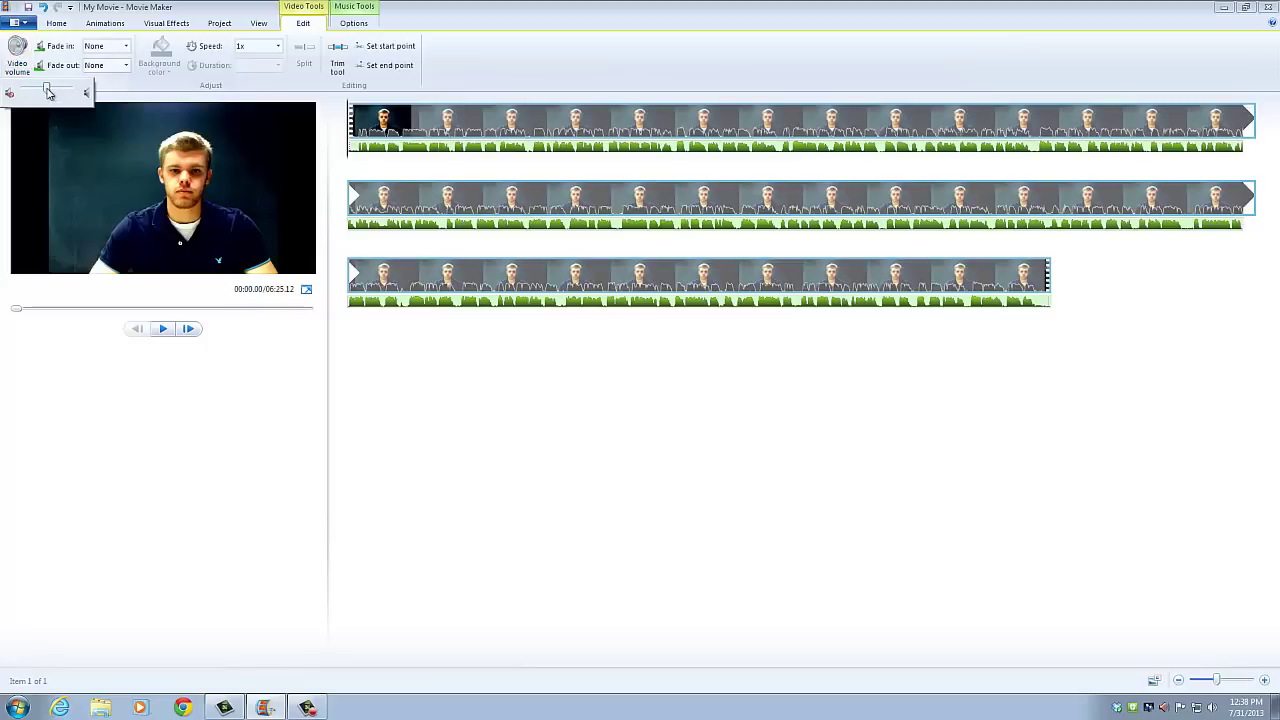
drag(48, 92, 24, 92)
click(397, 367)
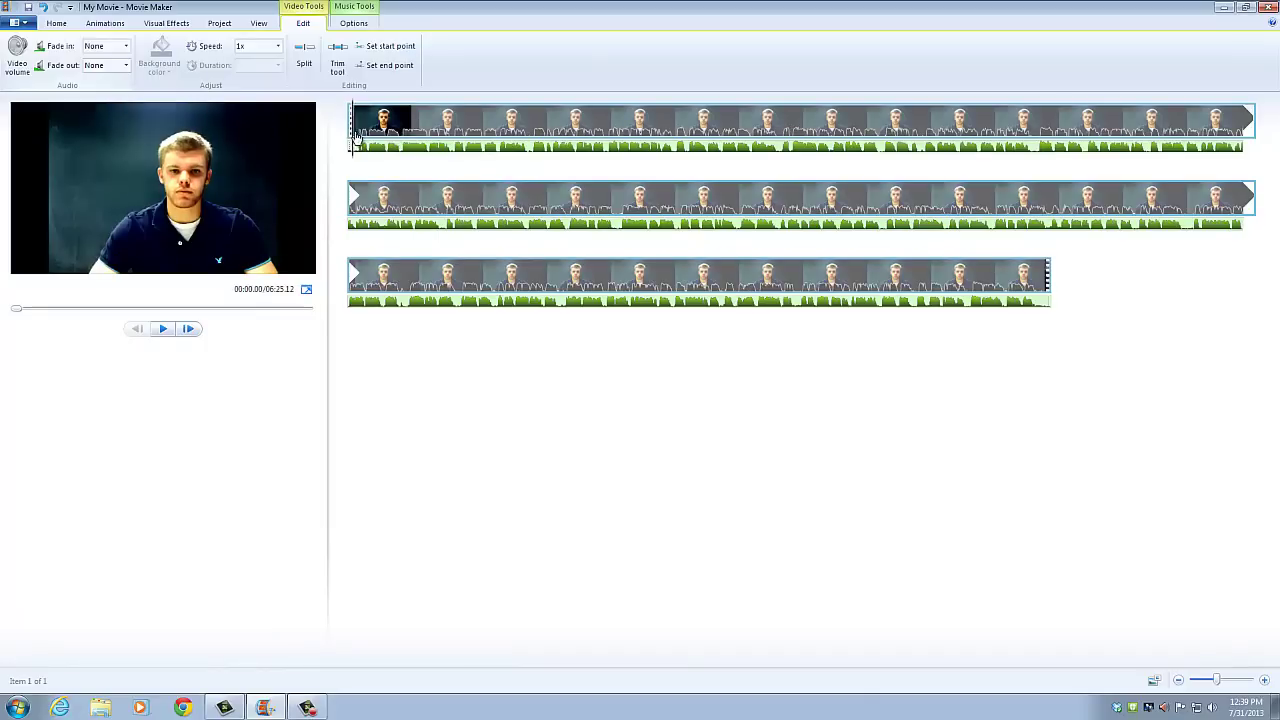
Move the playback position to 05:16.13 and split the webcam clip there
click(533, 248)
click(537, 272)
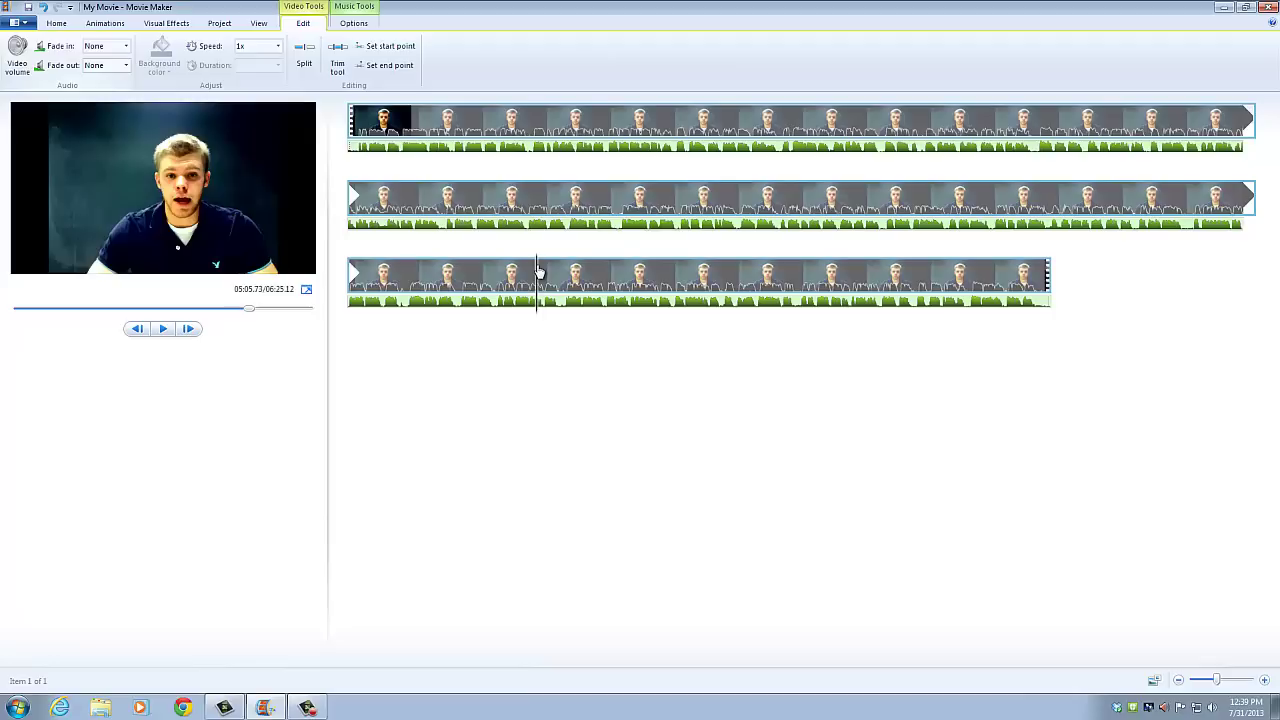
drag(539, 272, 568, 272)
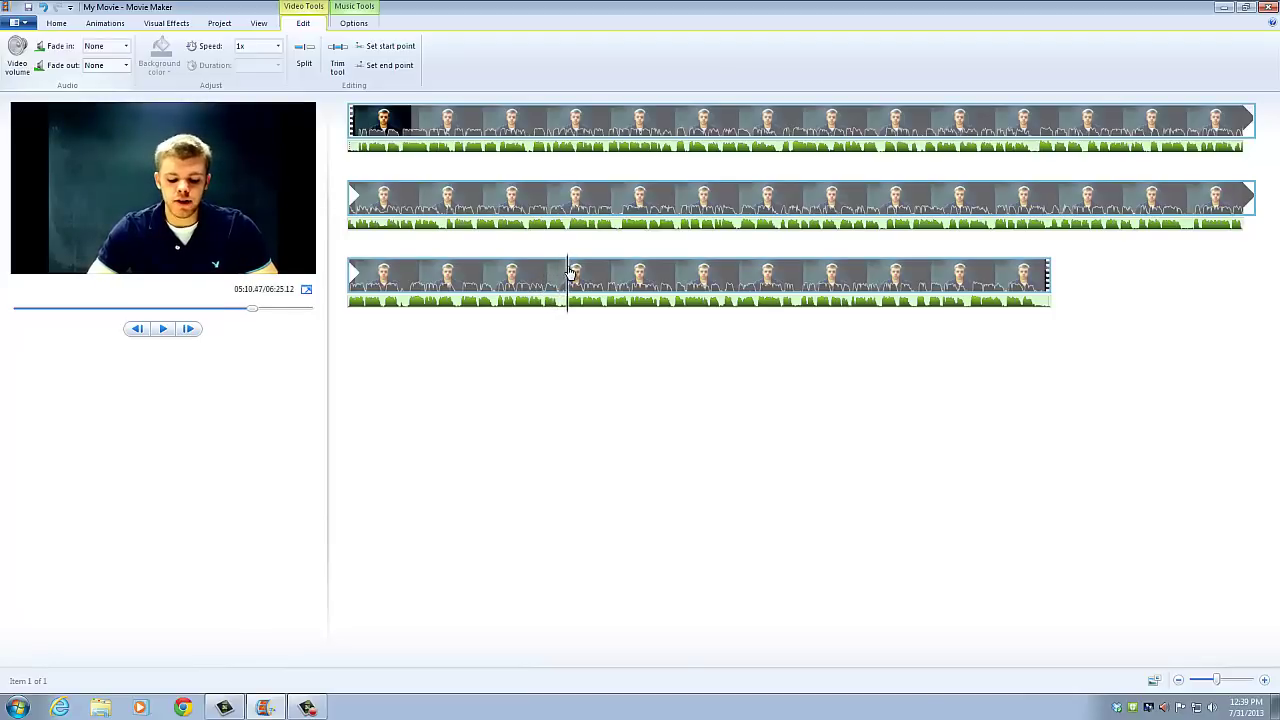
click(164, 330)
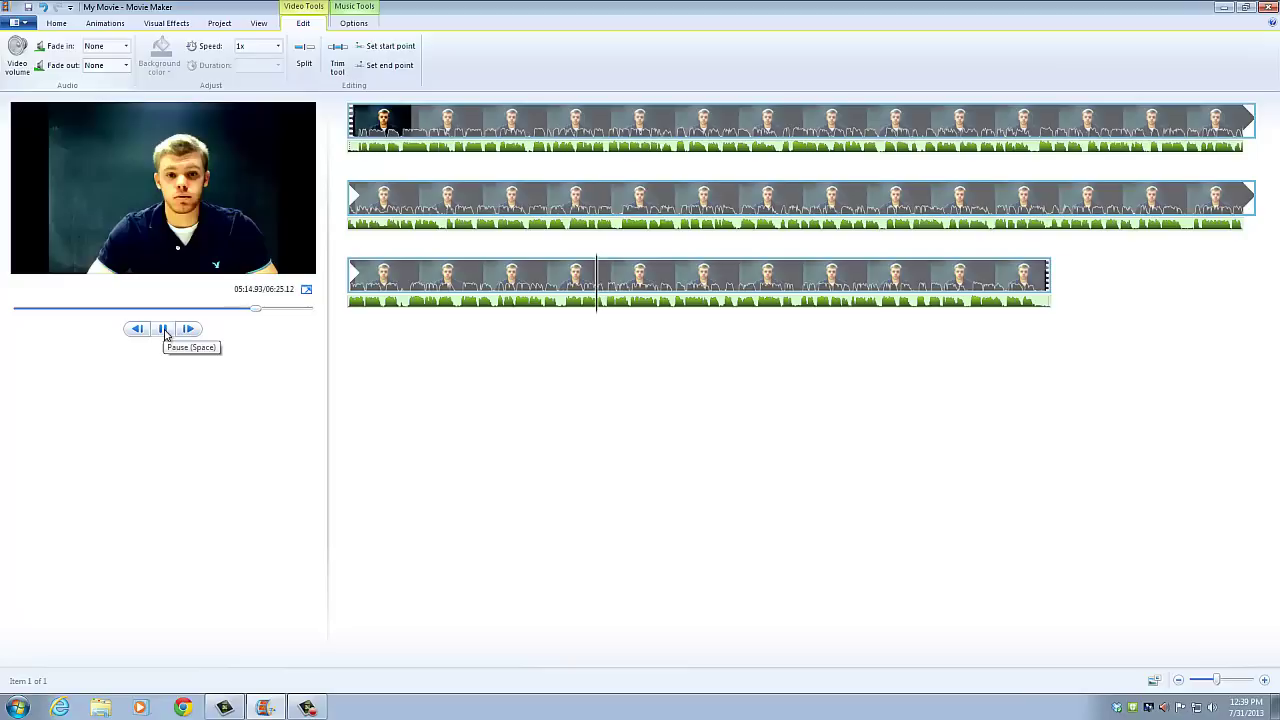
click(166, 331)
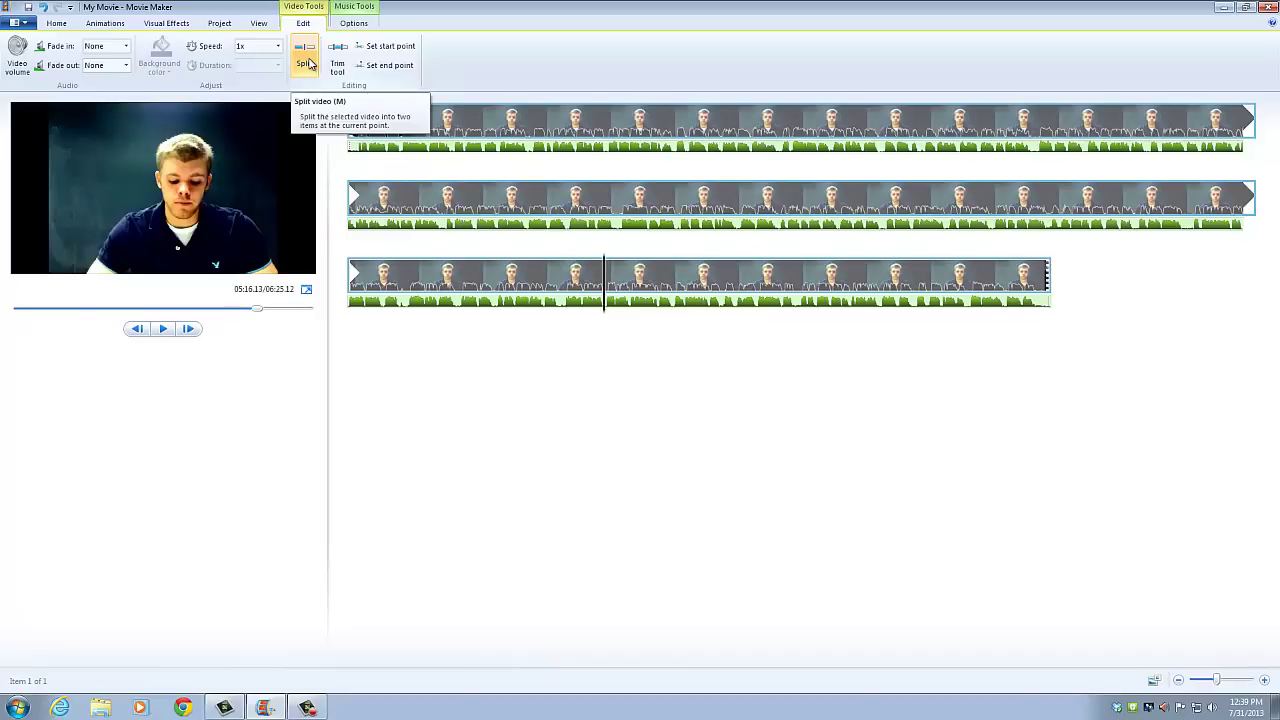
click(305, 63)
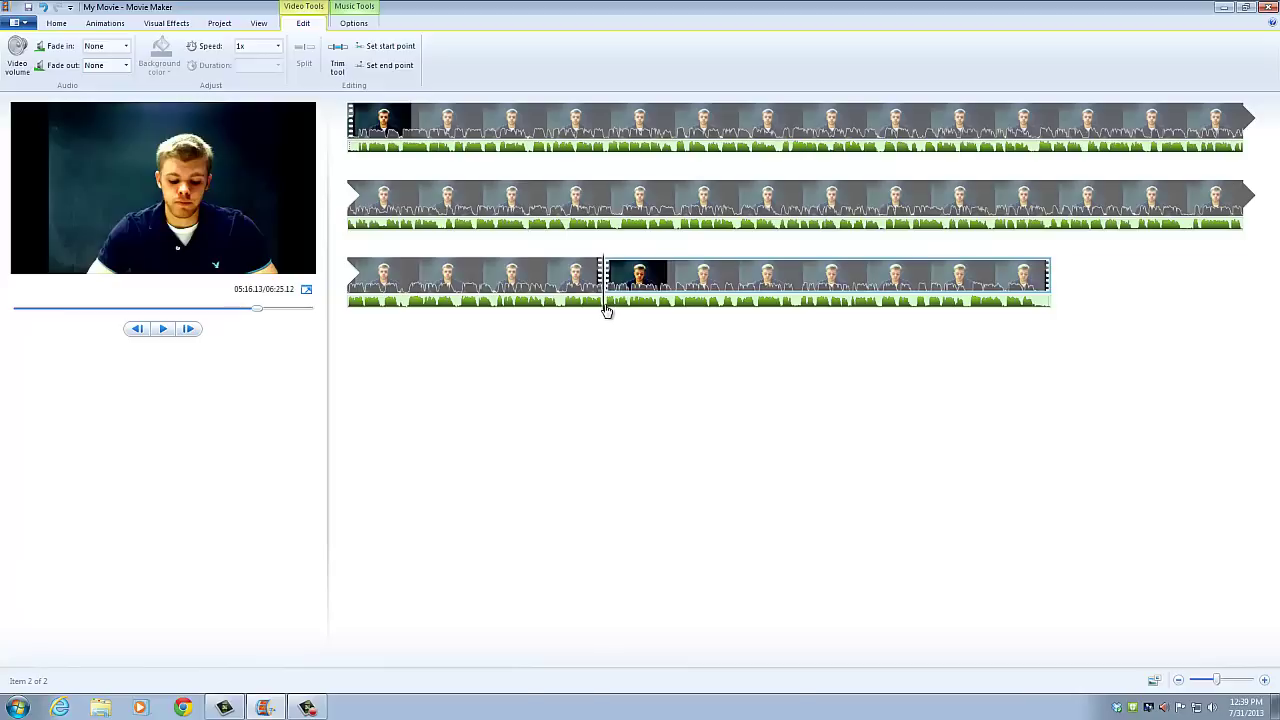
Advance the playback position to 05:26.87 for the second cut
drag(606, 311, 641, 306)
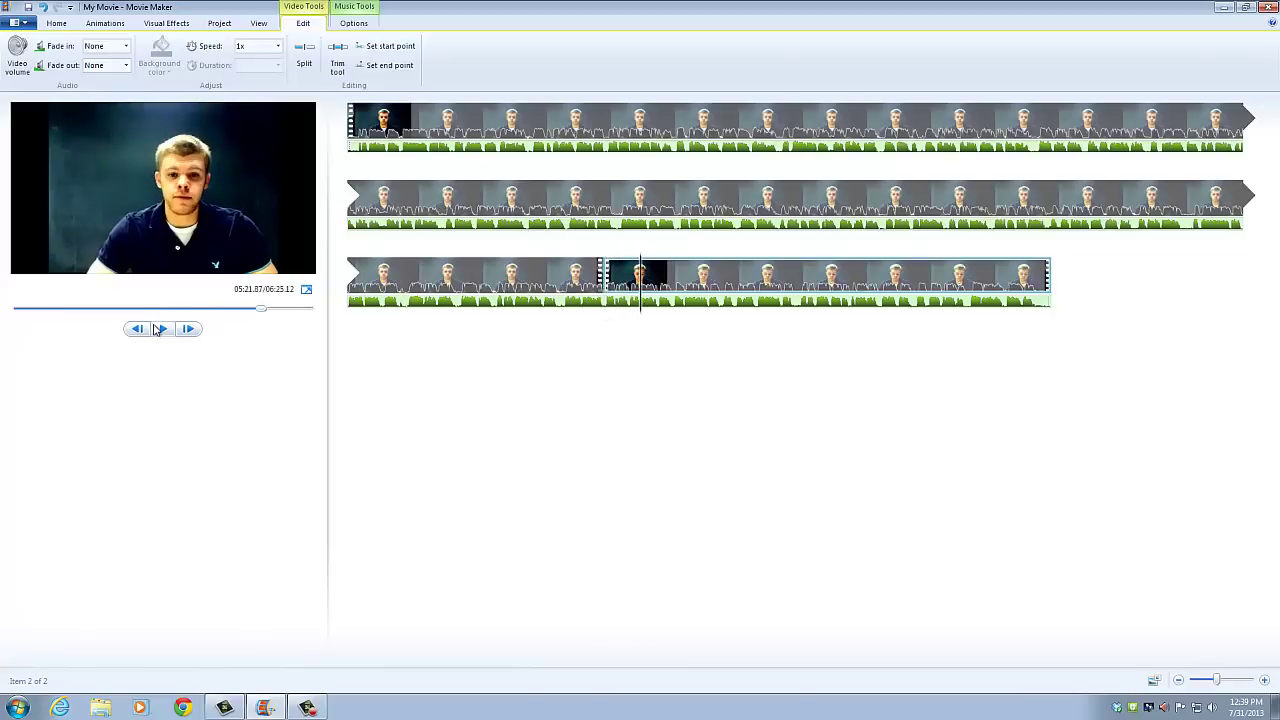
click(162, 330)
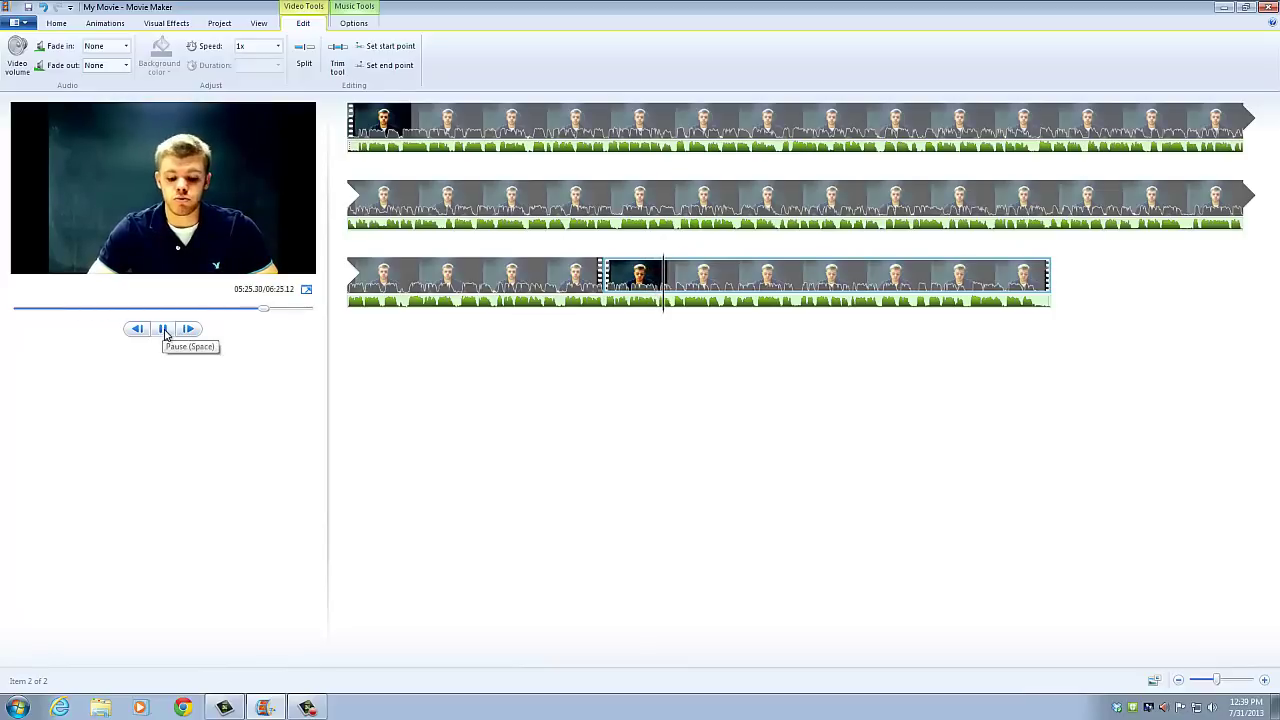
click(163, 331)
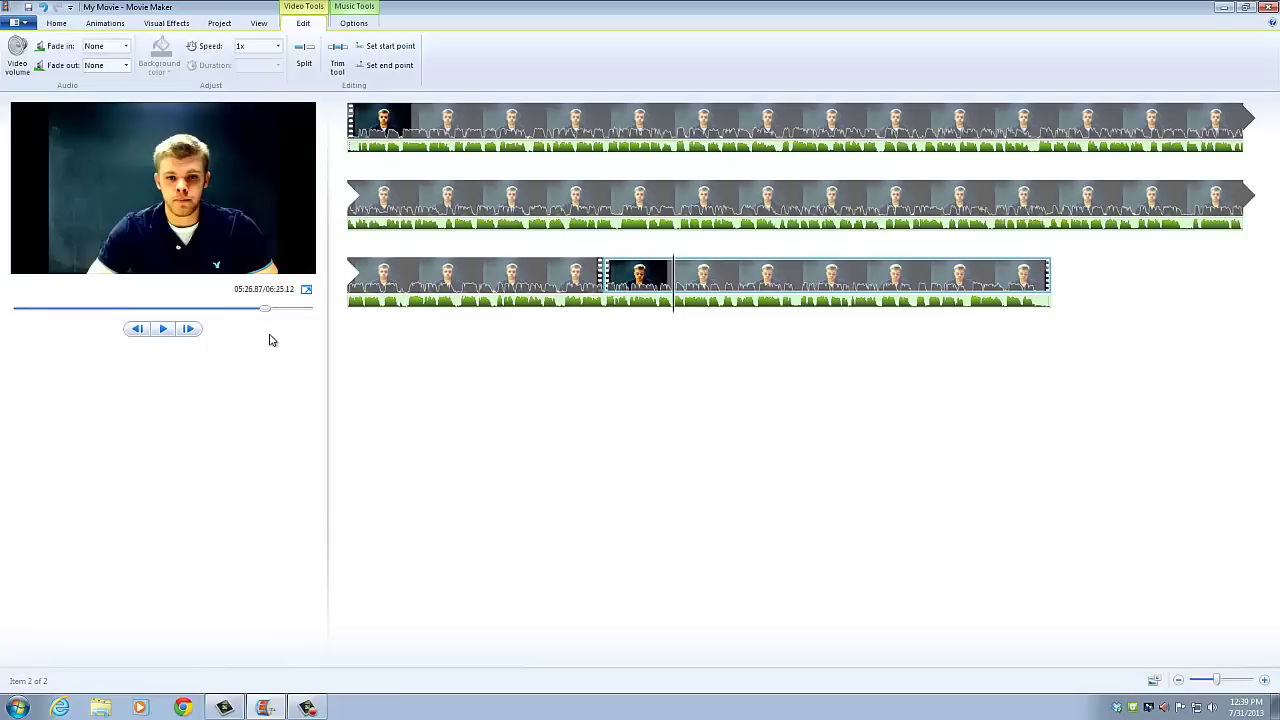
key(Delete)
Split again at 05:26.87 and select the 10.73-second middle piece
click(306, 55)
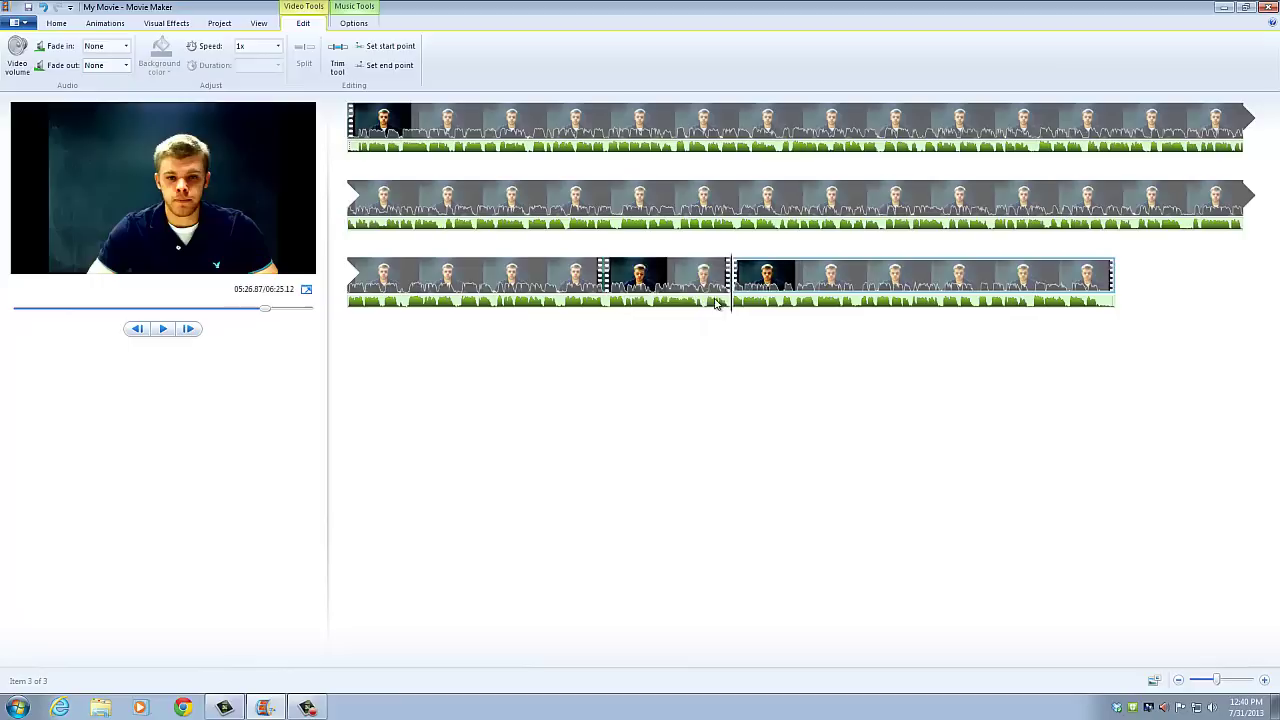
right_click(680, 290)
click(676, 289)
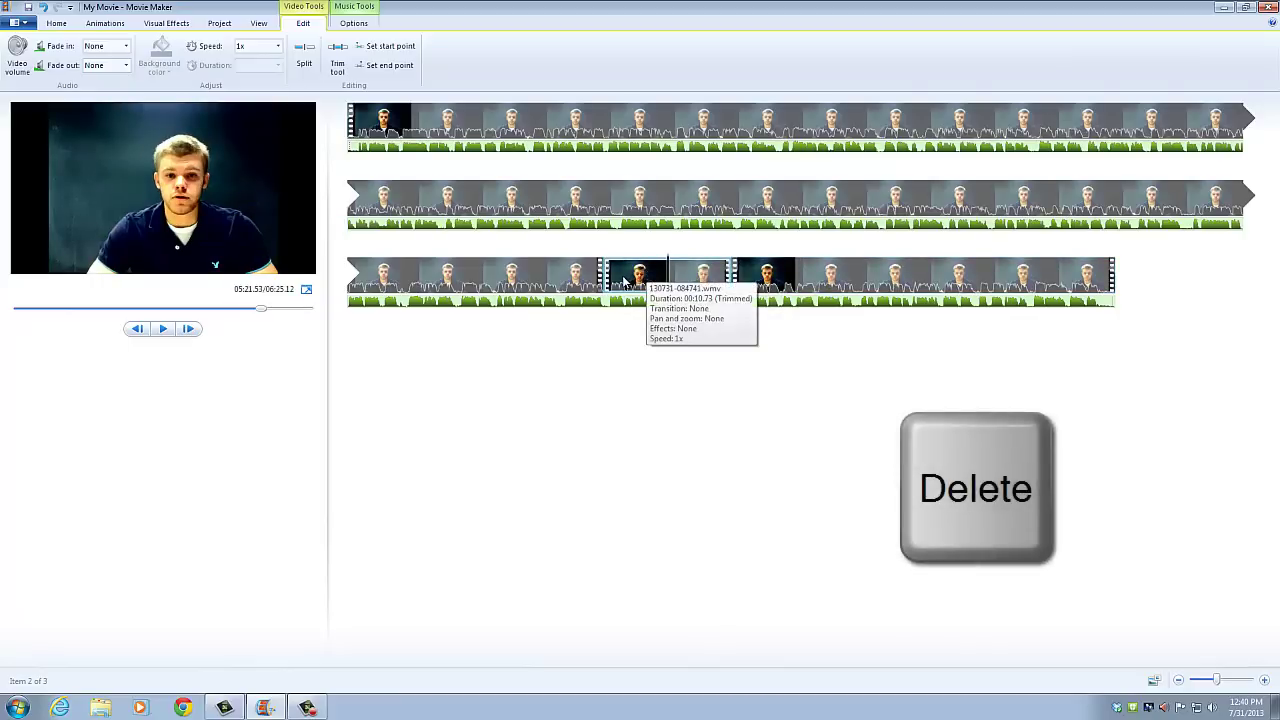
Delete the middle piece and add HD_douglasSA2.jpg from Pictures to the project's end
key(Delete)
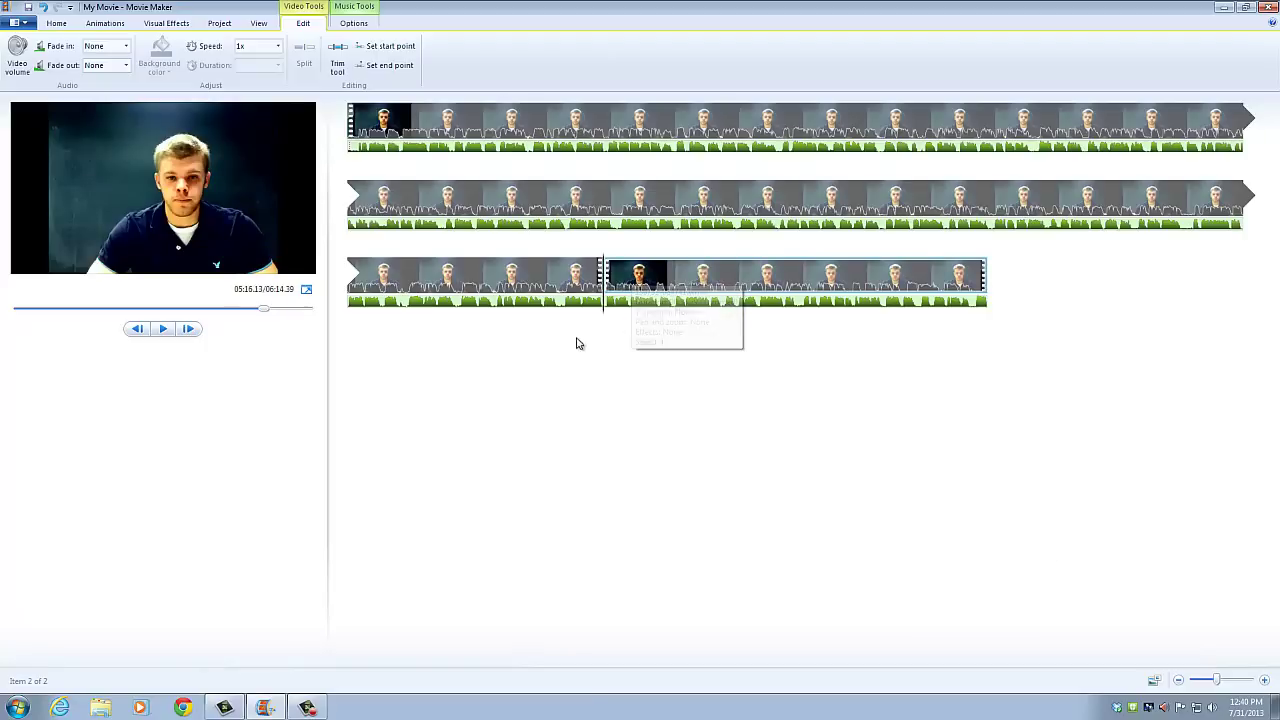
click(58, 23)
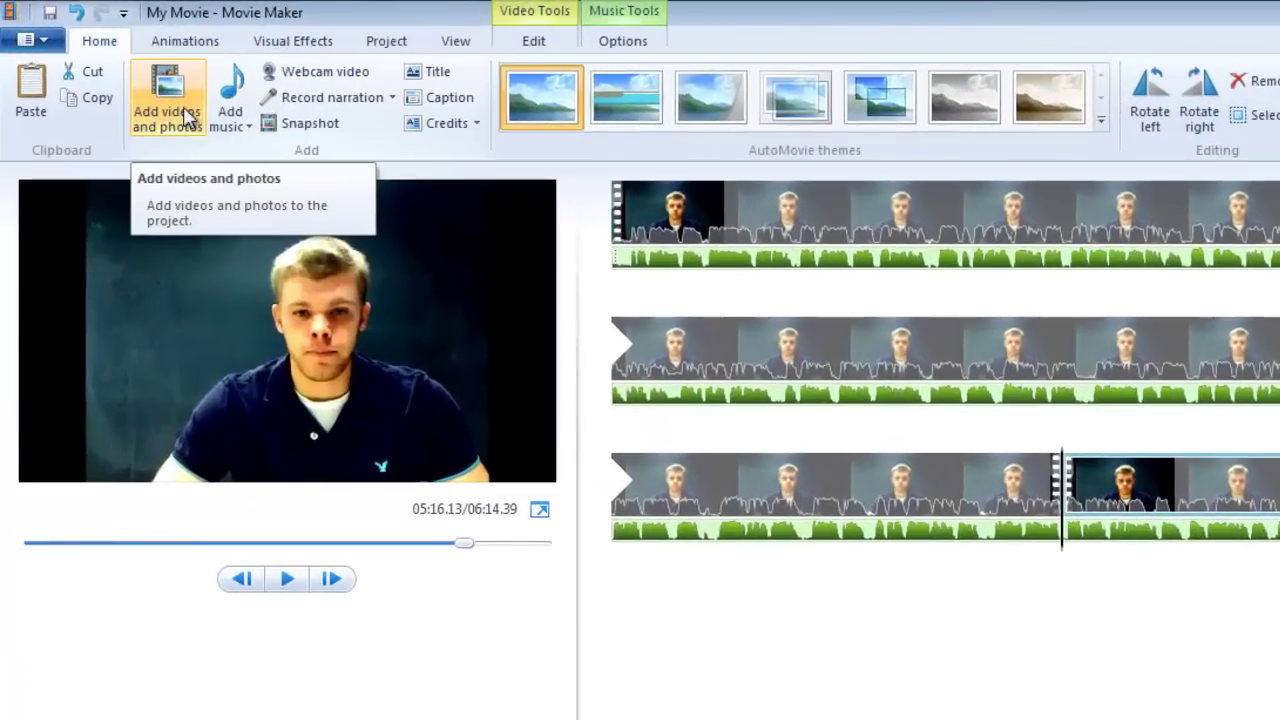
click(183, 106)
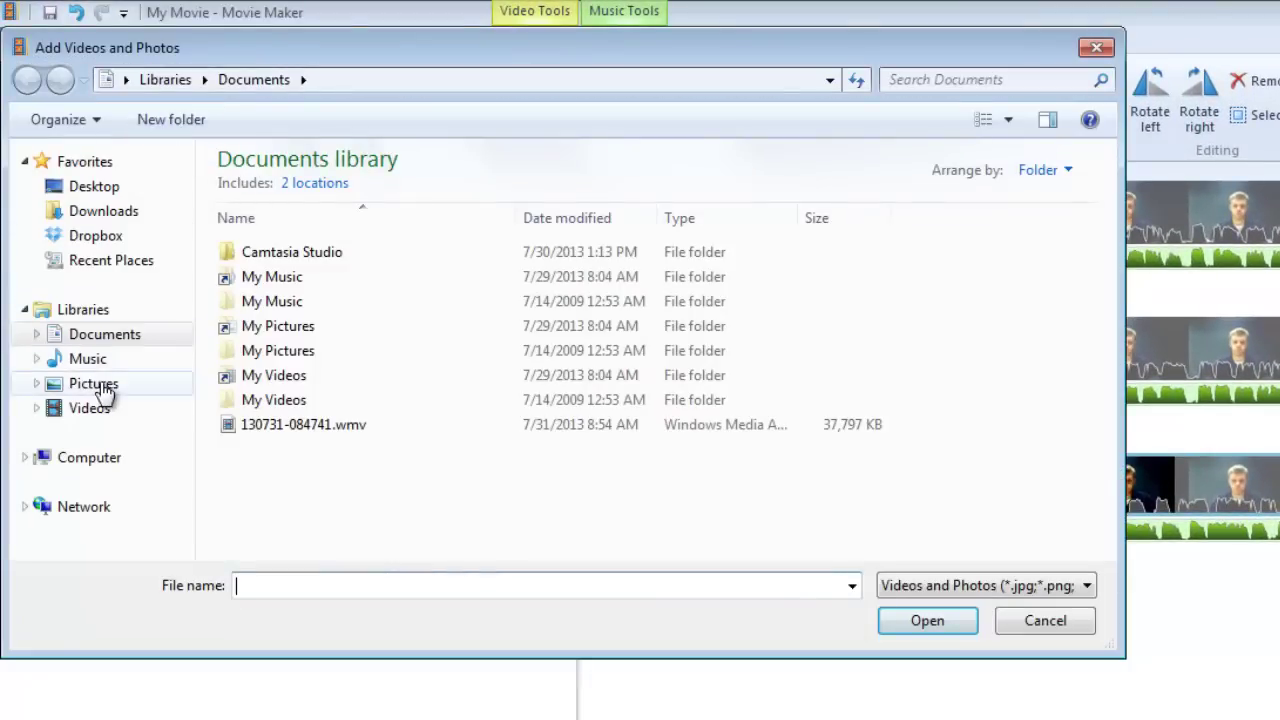
click(103, 386)
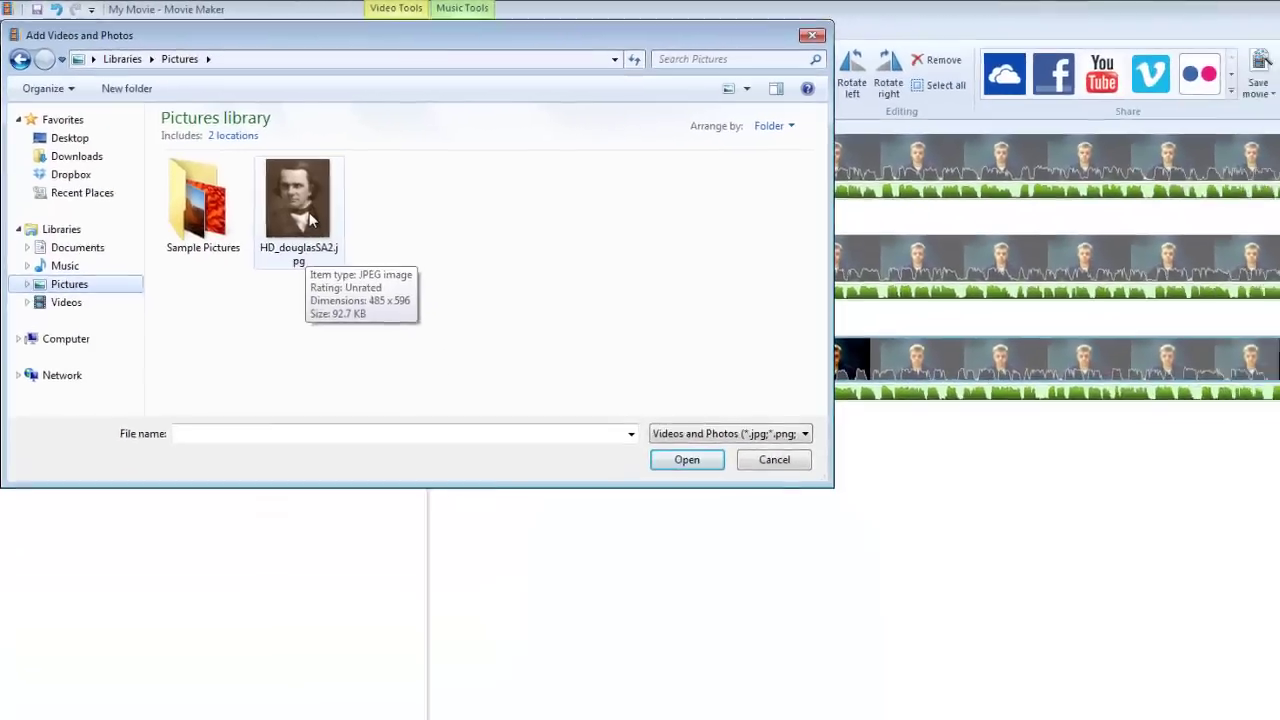
double_click(432, 285)
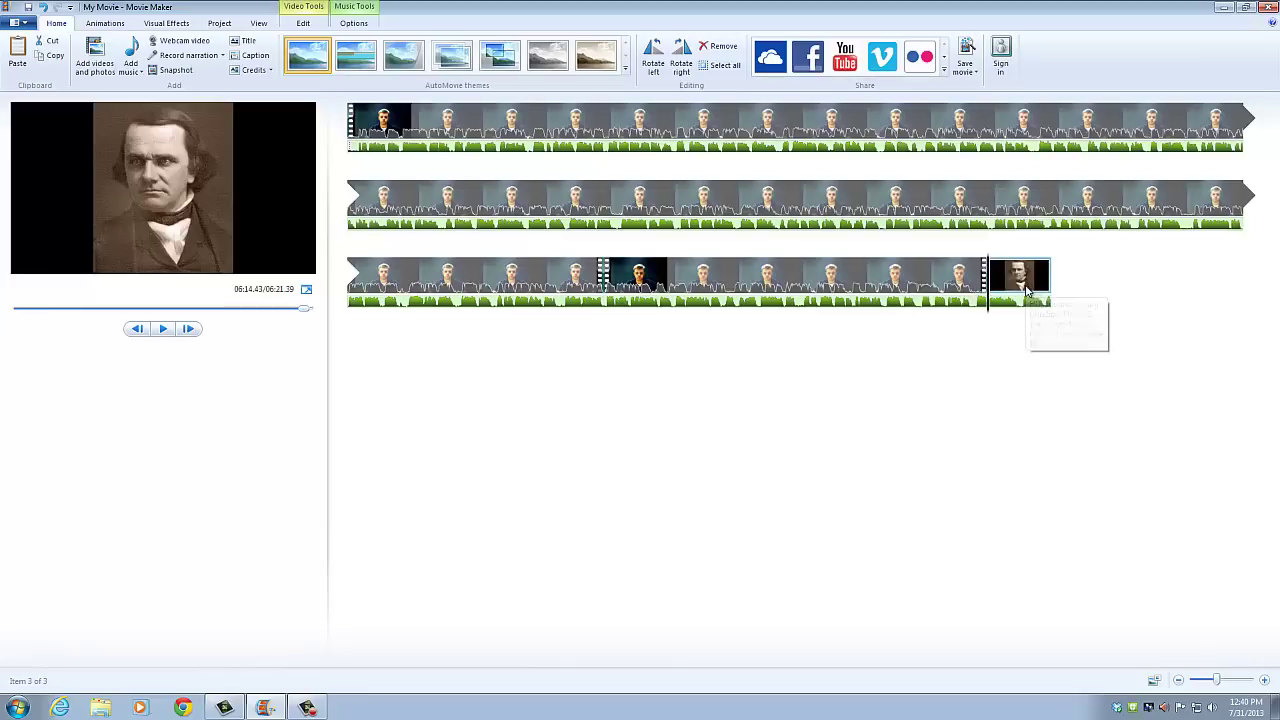
Drag the HD_douglasSA2.jpg photo to the 05:16.13 cut between the two webcam clips
drag(1025, 290, 598, 290)
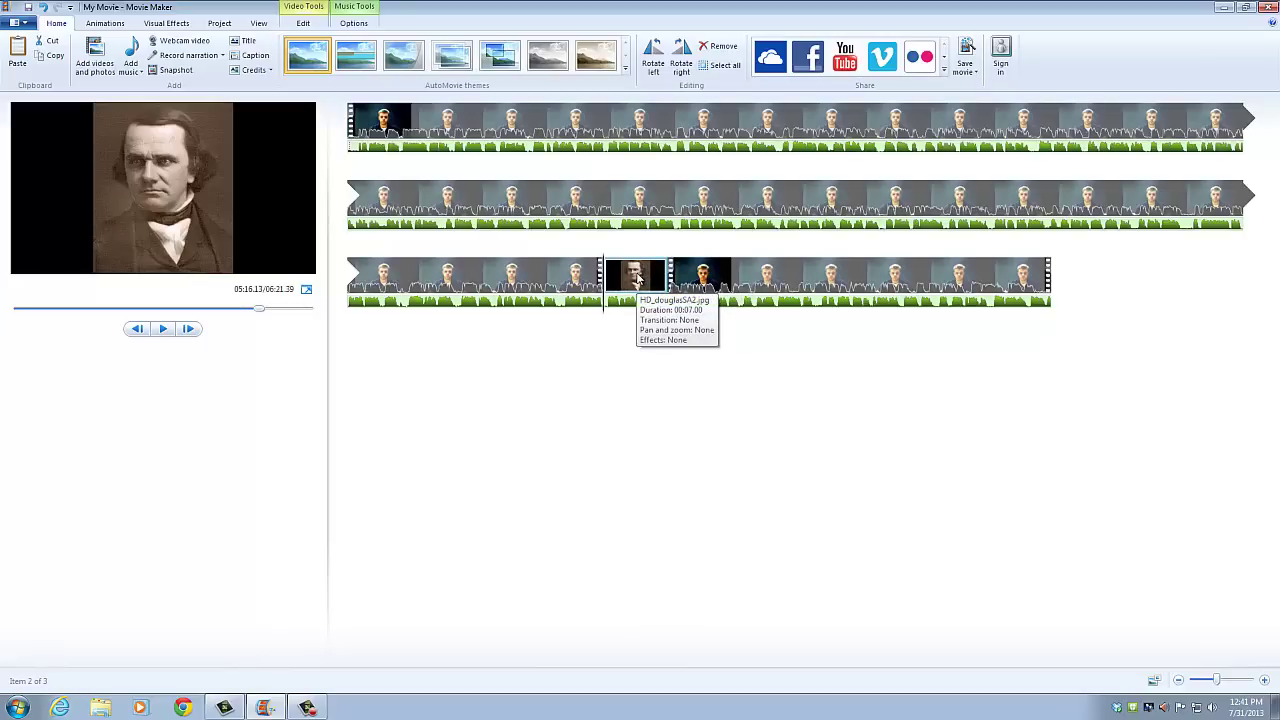
Set the portrait photo's duration to 10.75 seconds, then place playback just before it
double_click(638, 280)
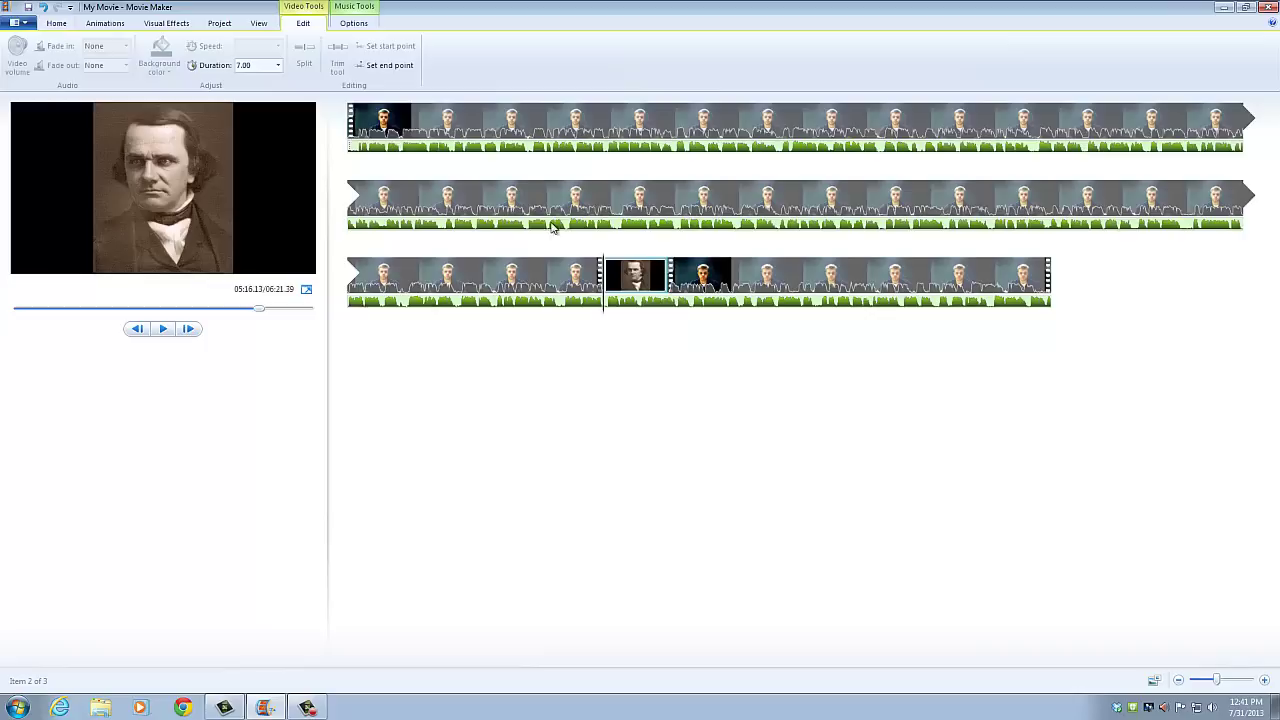
click(258, 67)
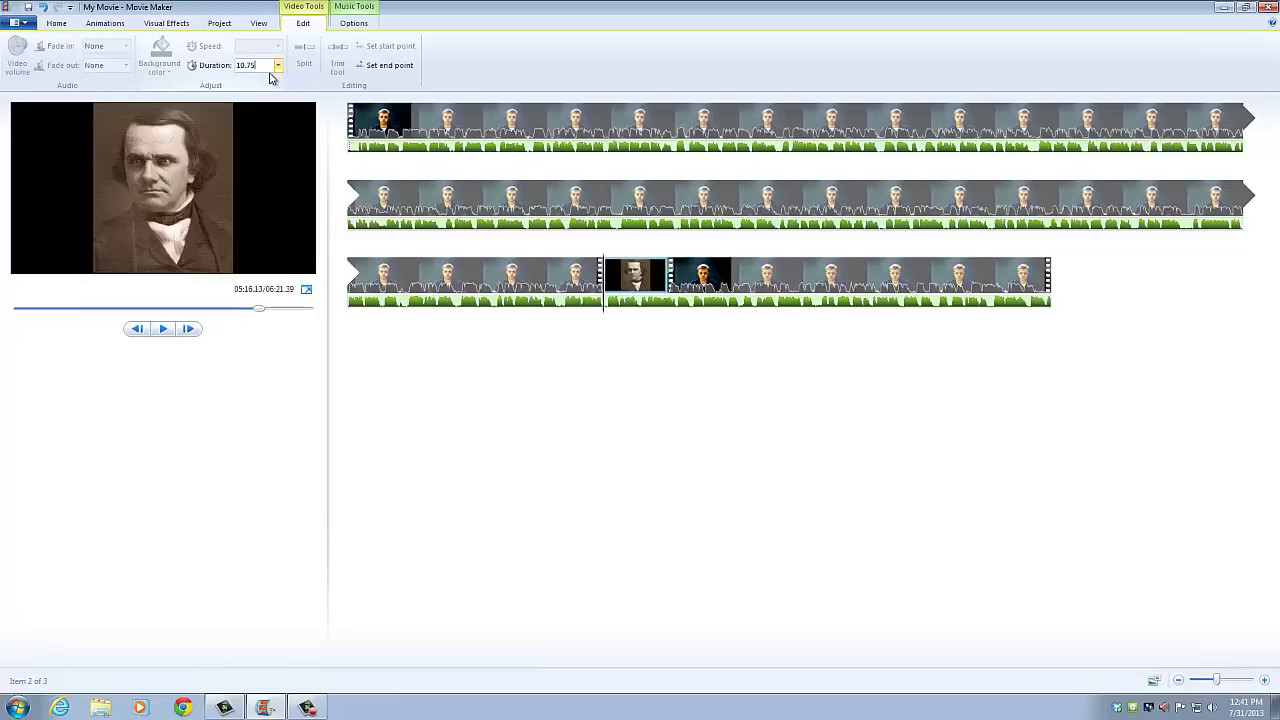
key(Return)
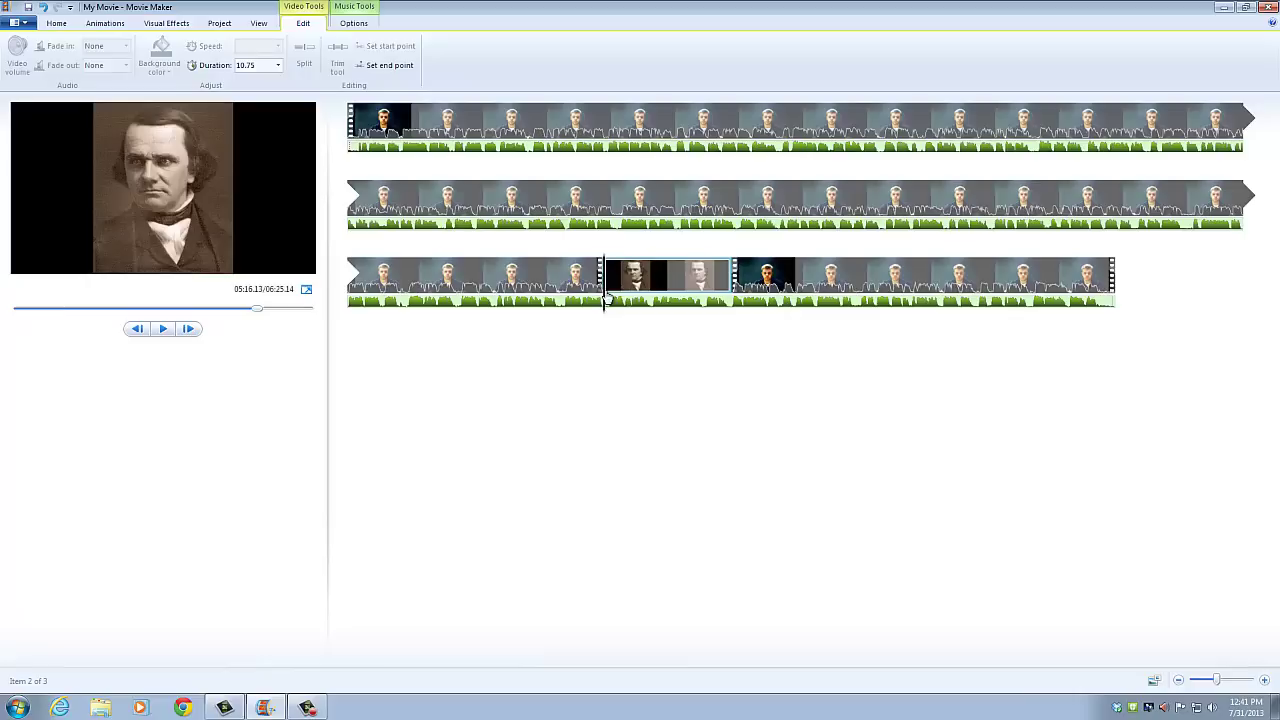
drag(605, 305, 594, 306)
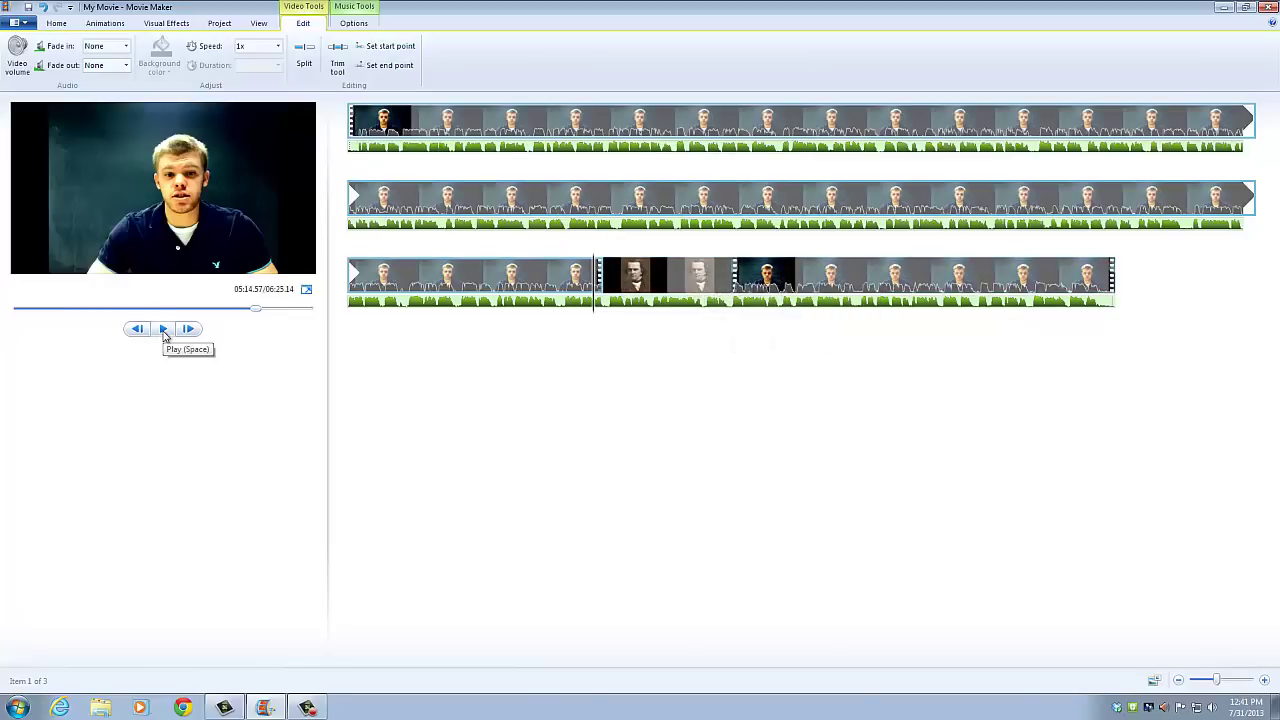
click(667, 295)
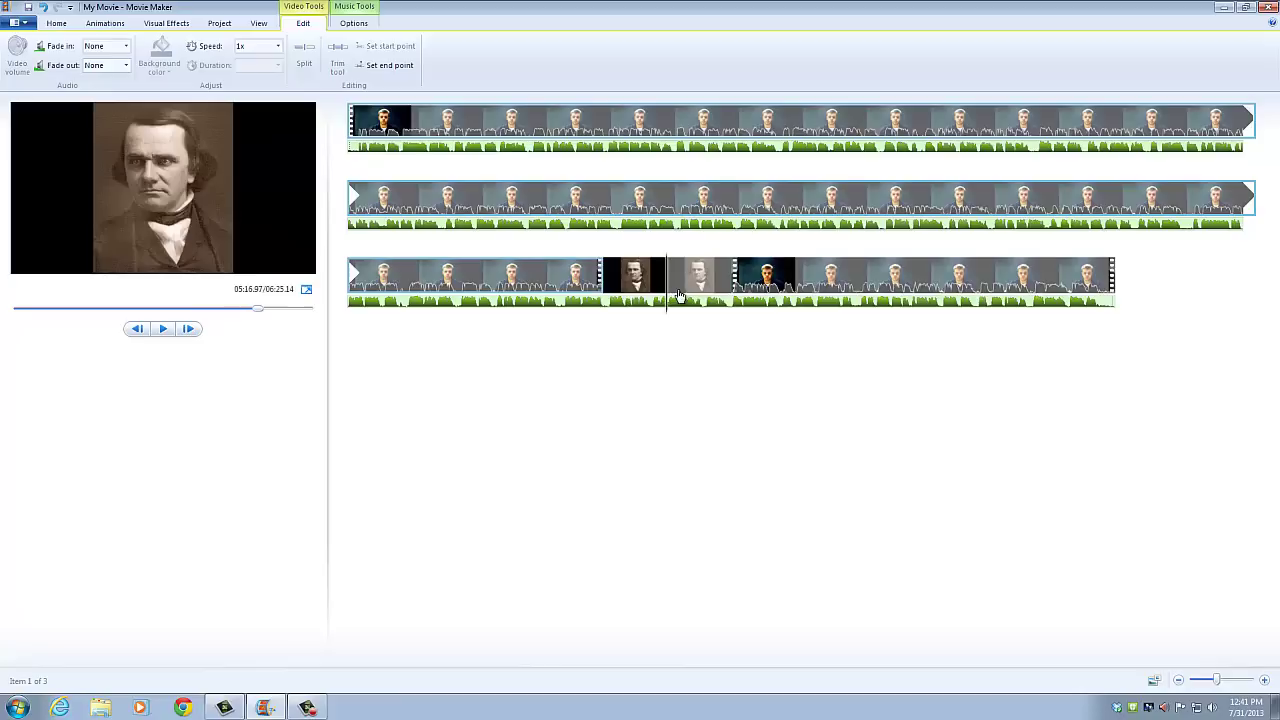
click(709, 295)
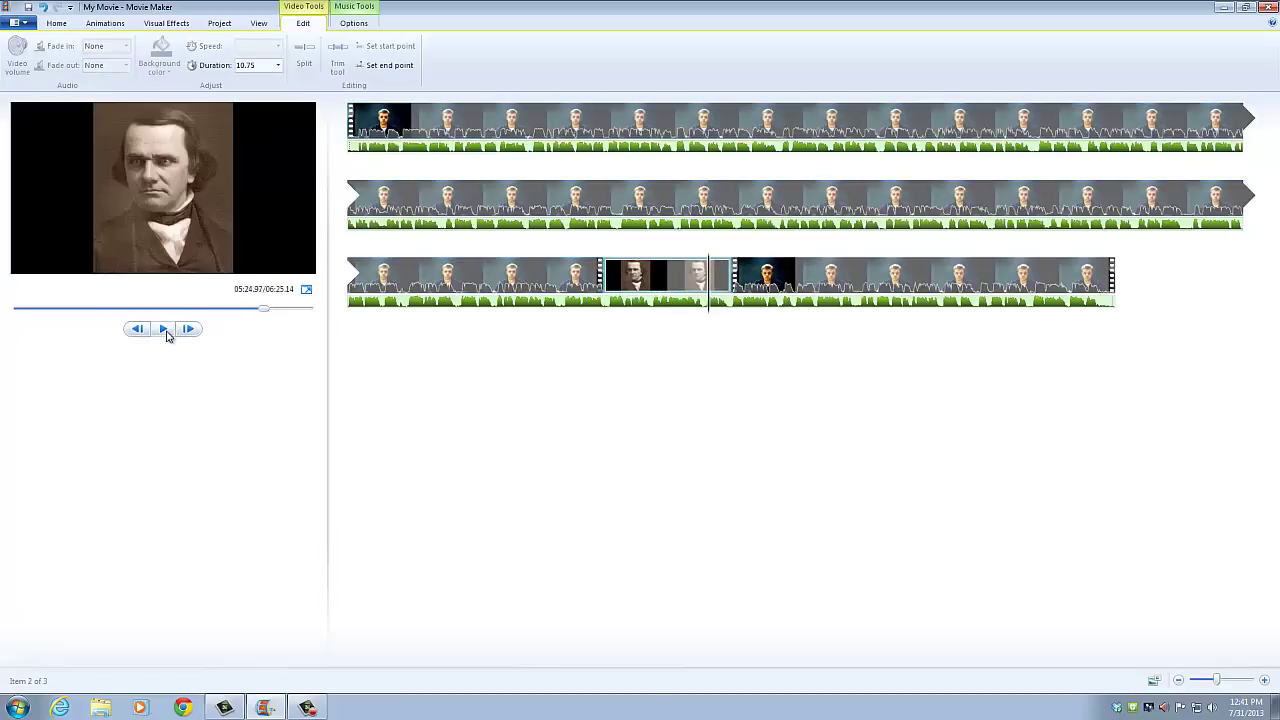
click(166, 335)
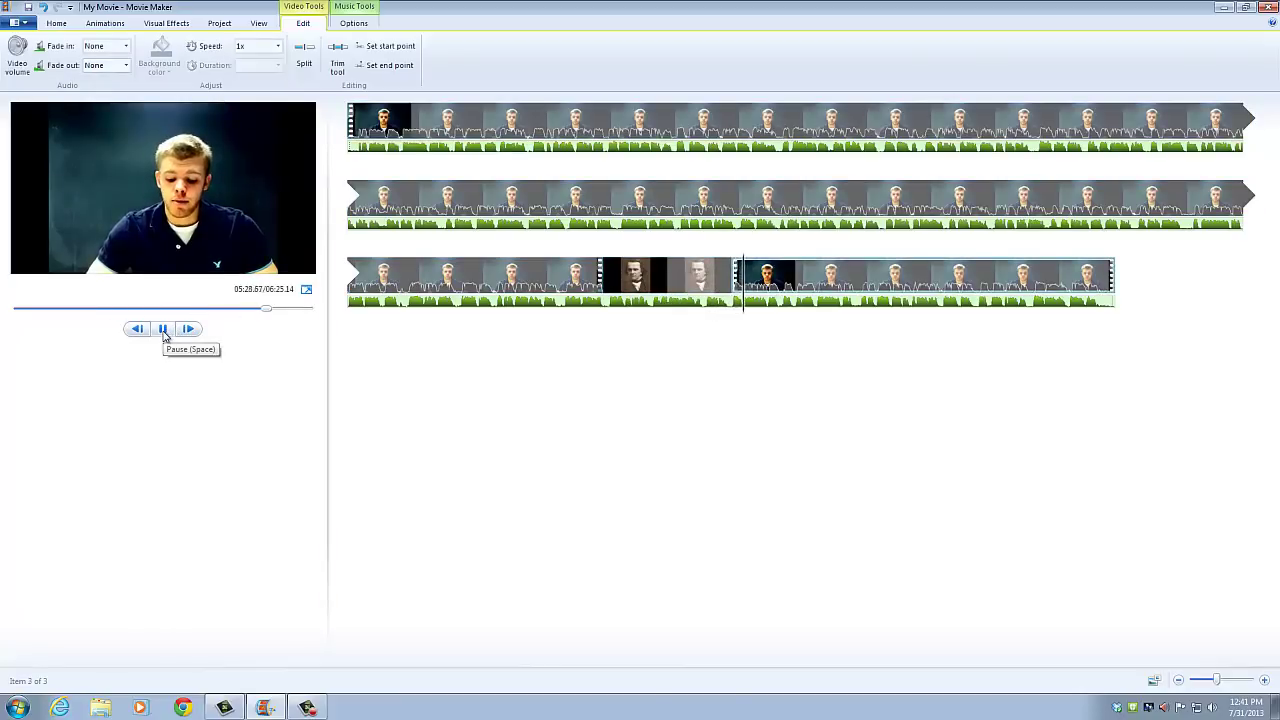
click(164, 331)
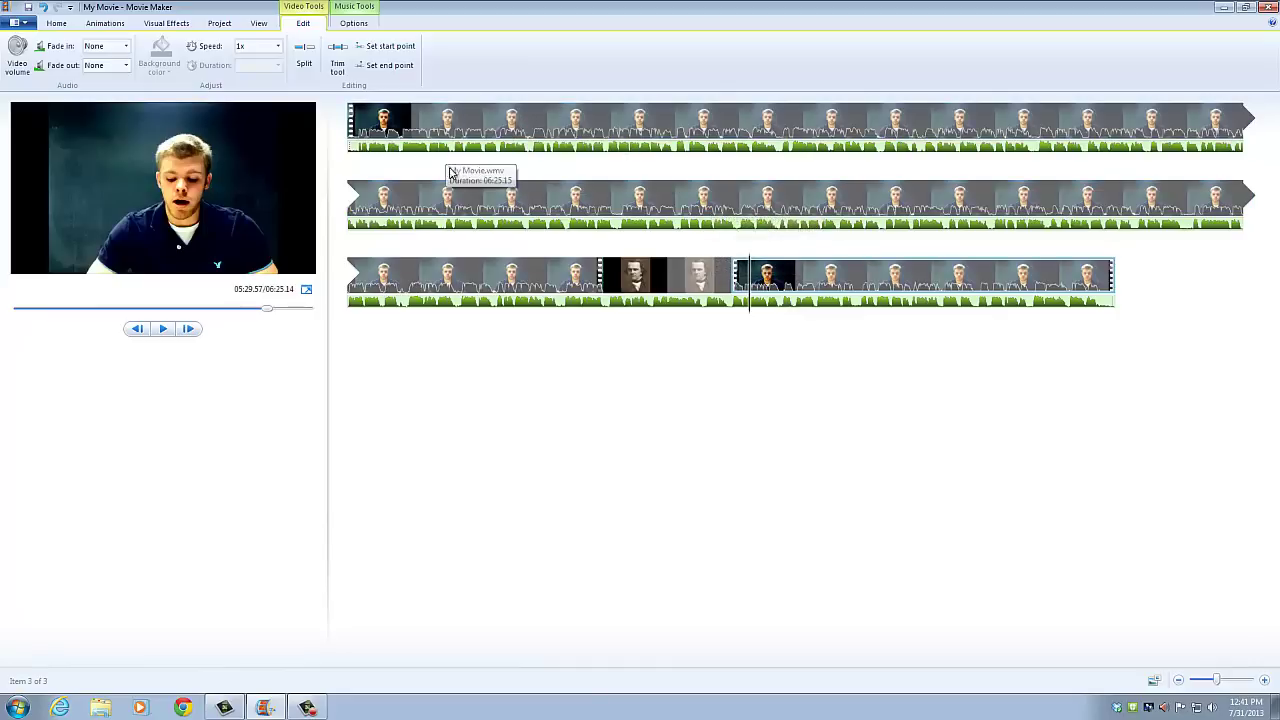
Insert a caption on the first webcam clip at 00:34.27
click(411, 128)
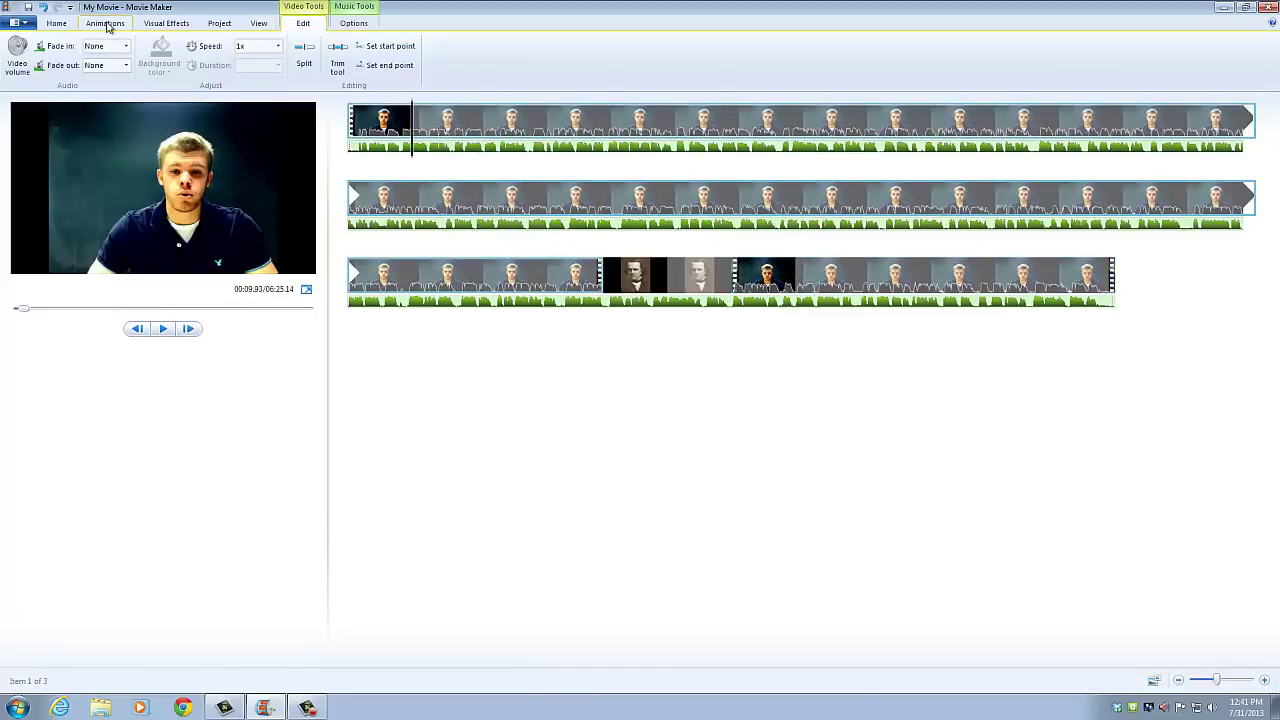
click(57, 24)
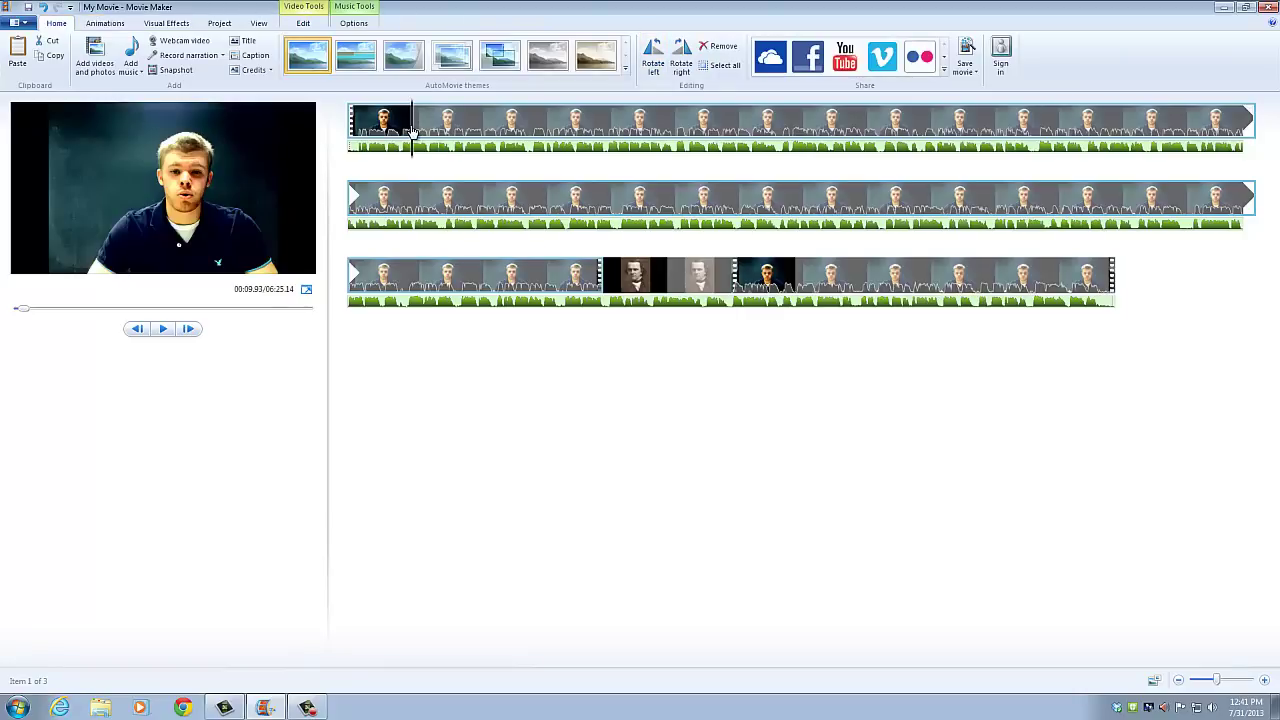
drag(413, 130, 571, 131)
click(255, 56)
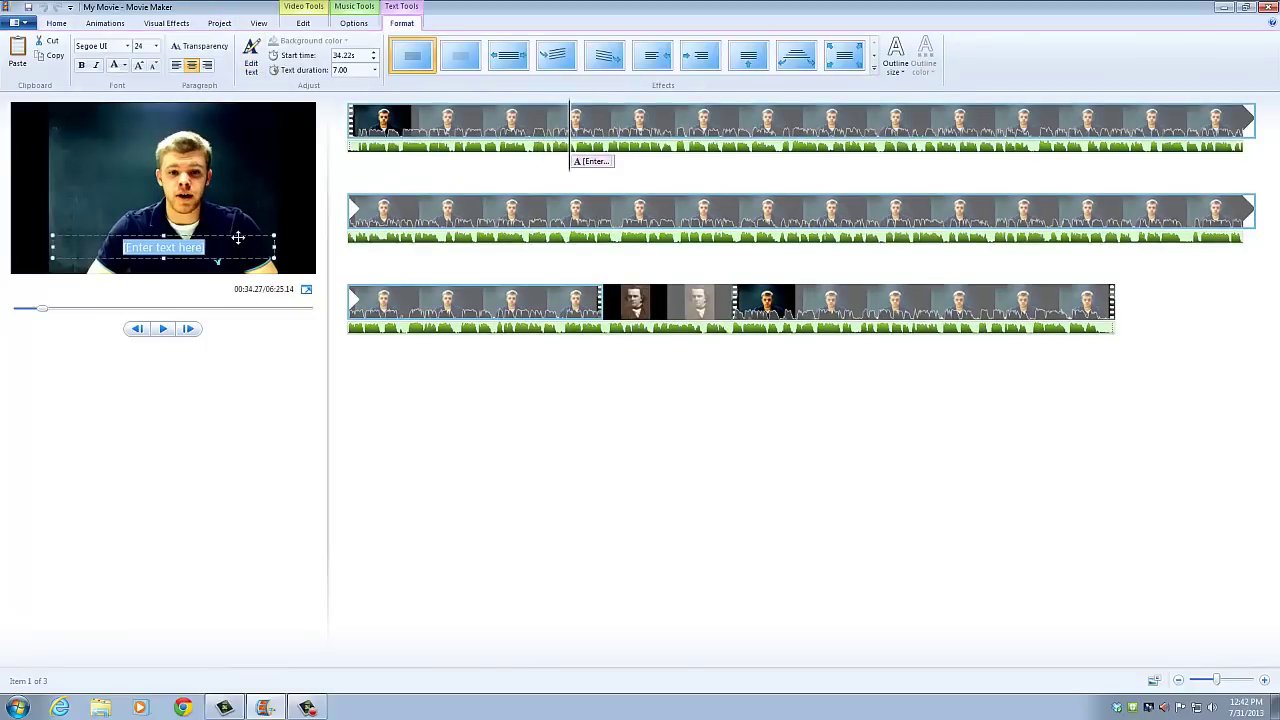
Move the '[Enter text here]' caption to the top-left corner of the frame
drag(236, 238, 138, 214)
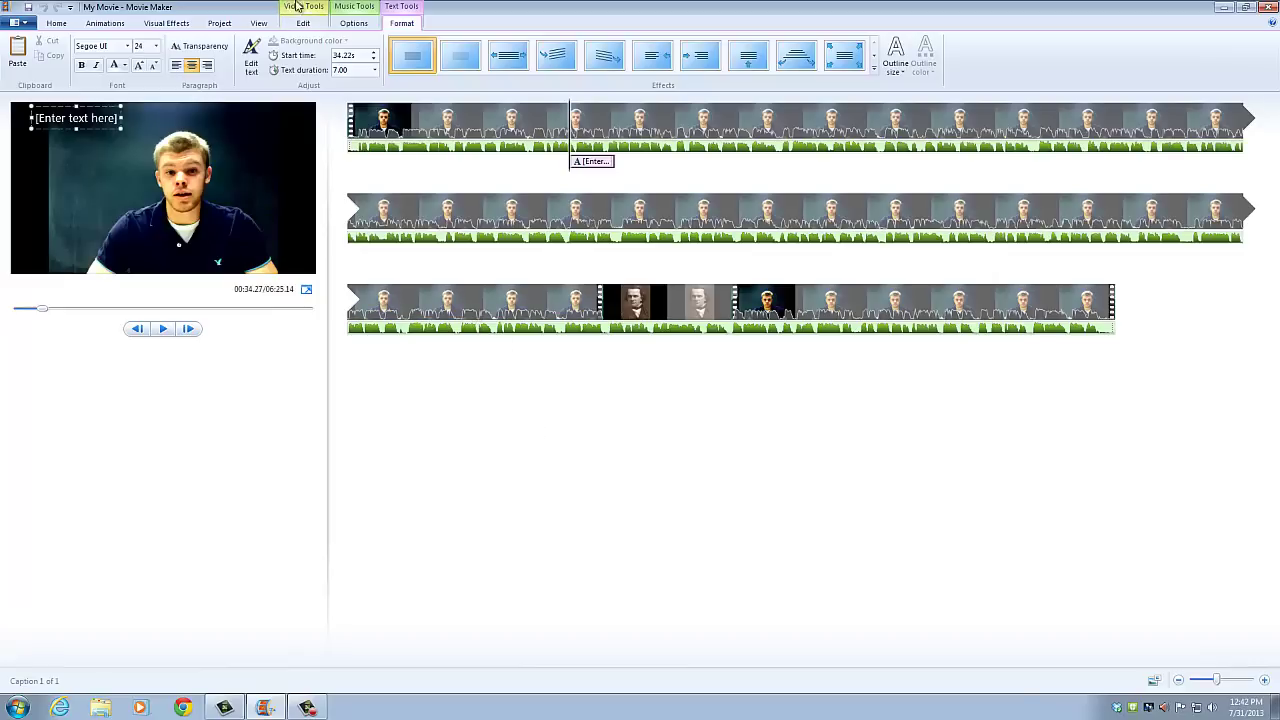
click(180, 23)
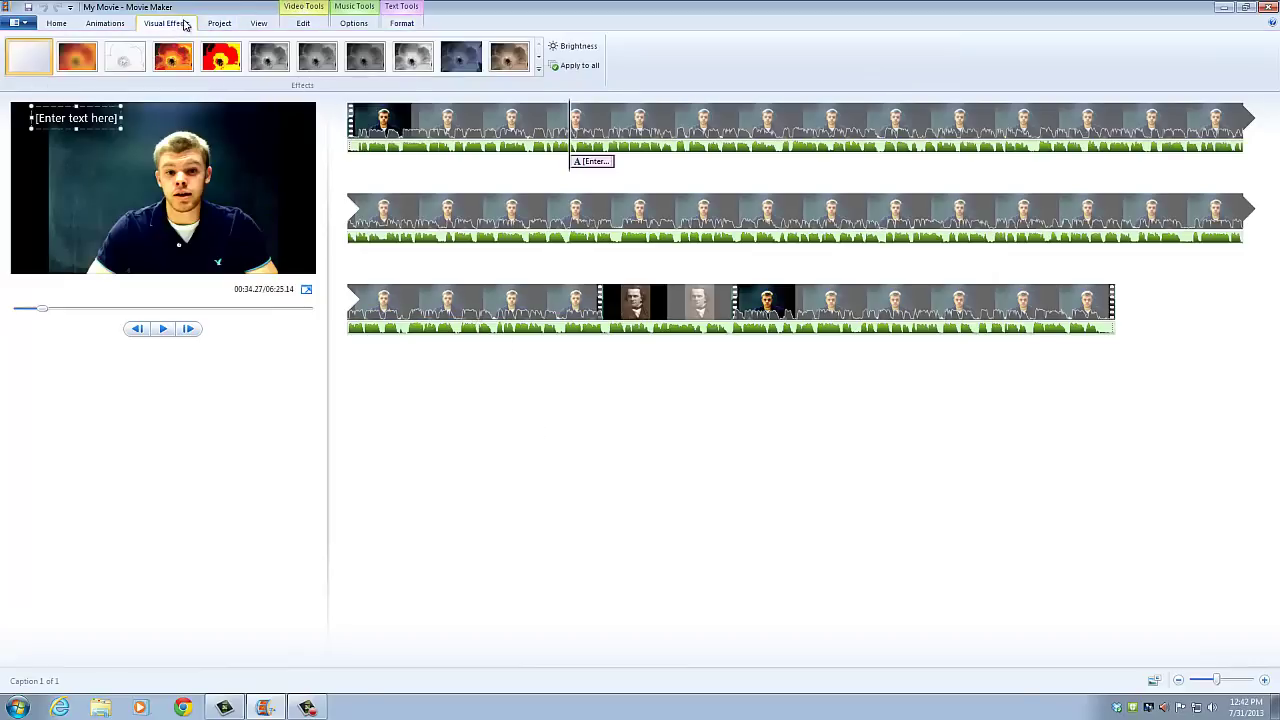
click(216, 23)
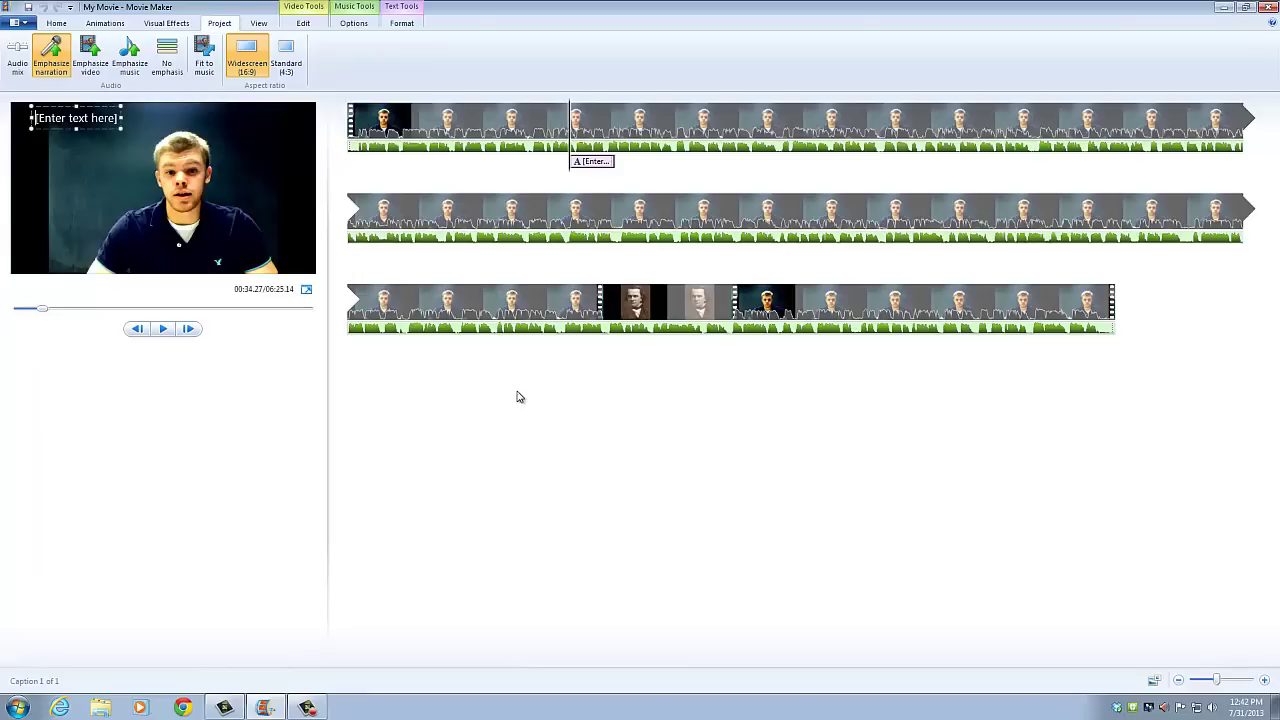
click(425, 423)
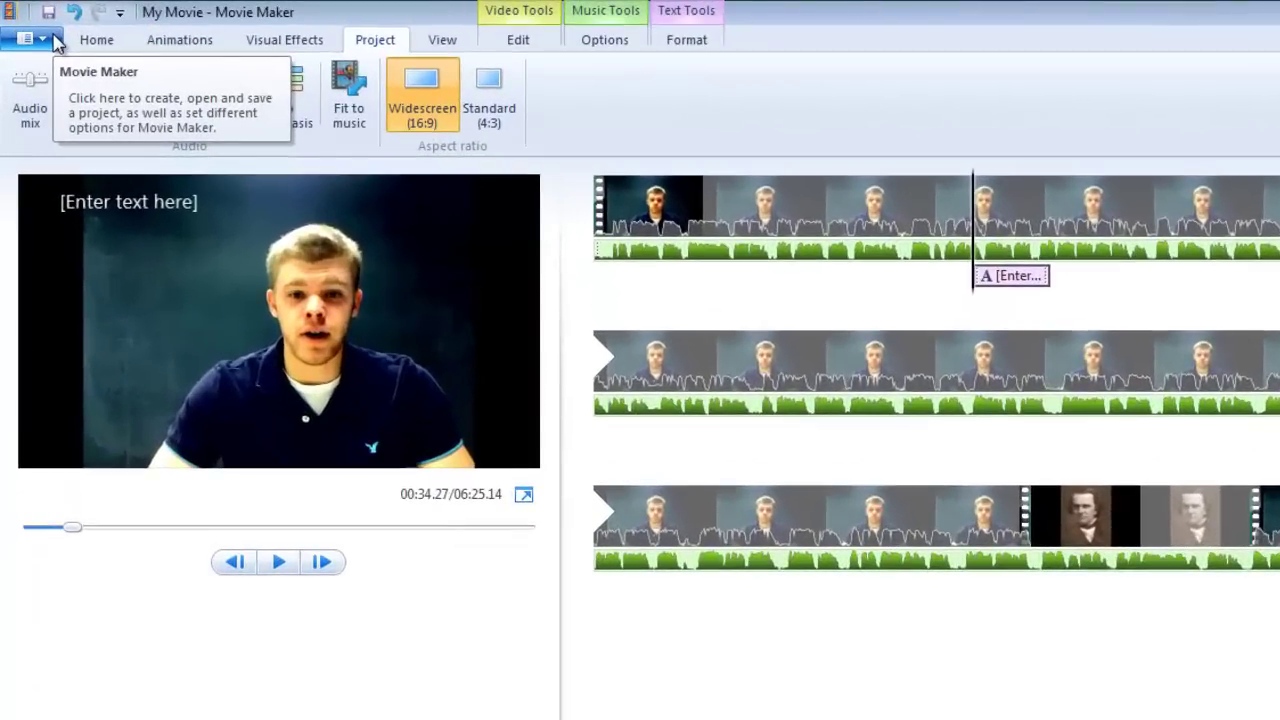
Save the movie for computer playback as WMV, overwriting the existing My Movie.wmv
click(55, 40)
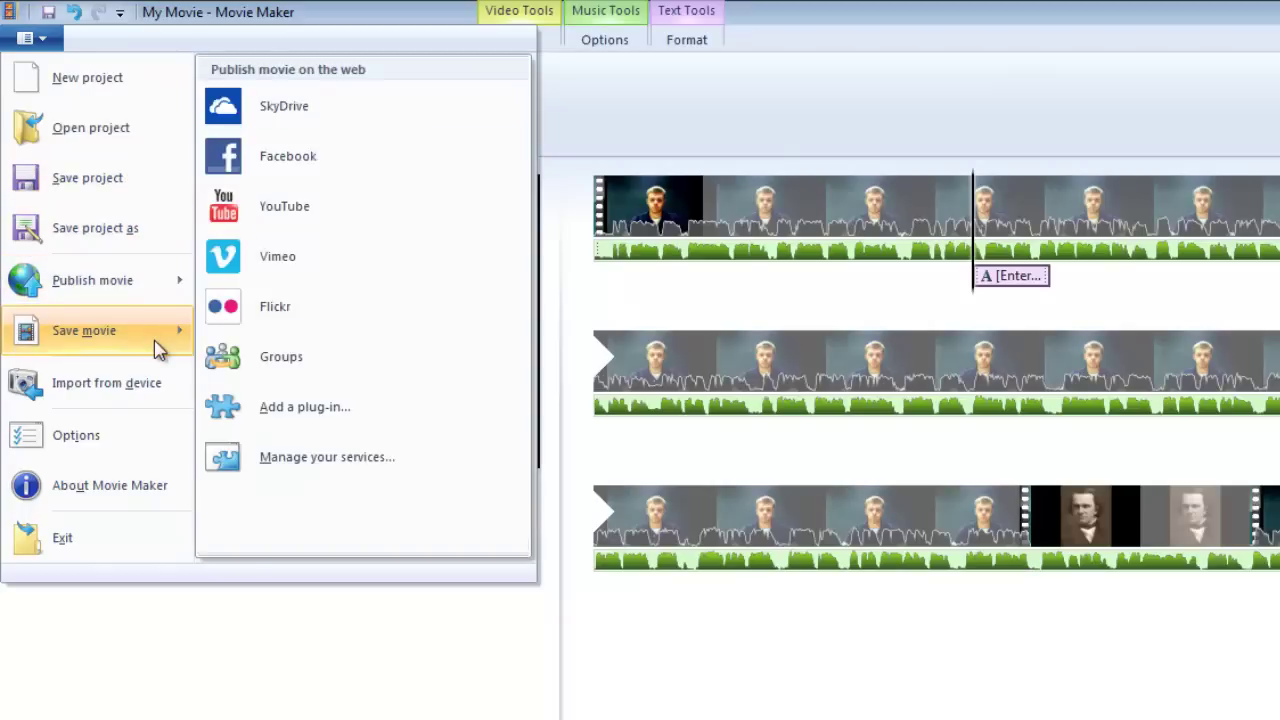
mouse_move(157, 347)
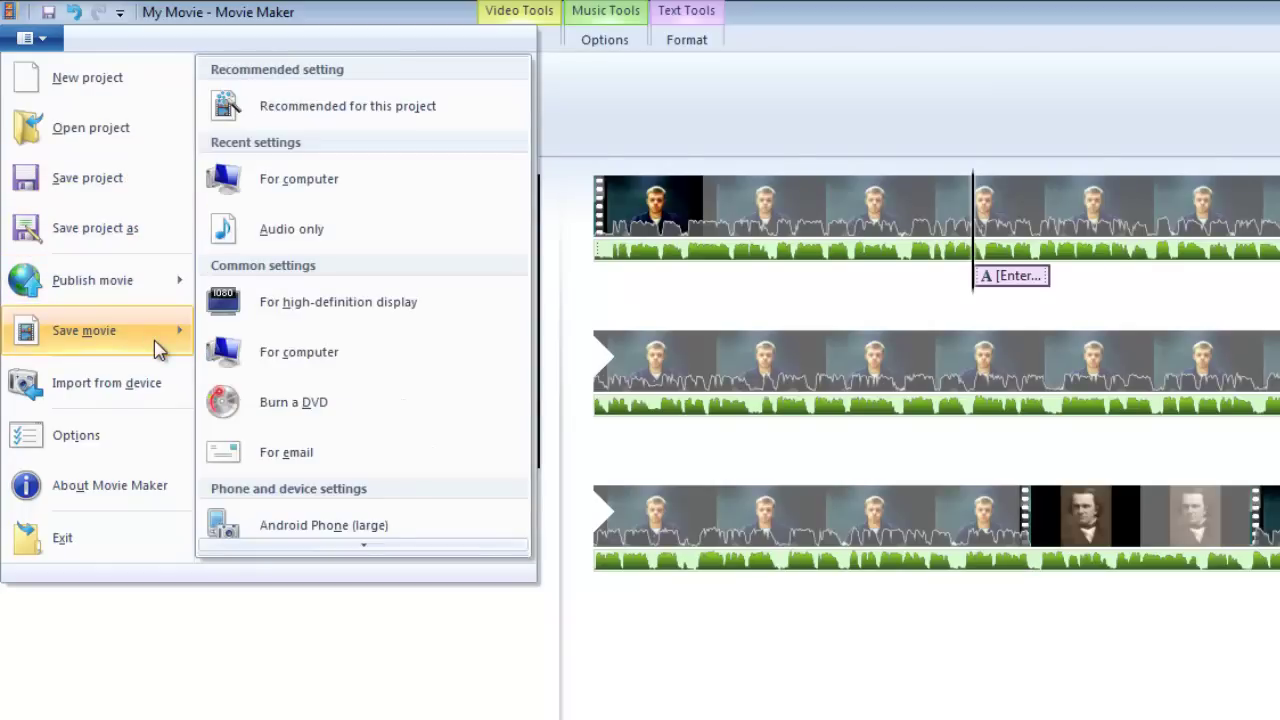
click(308, 357)
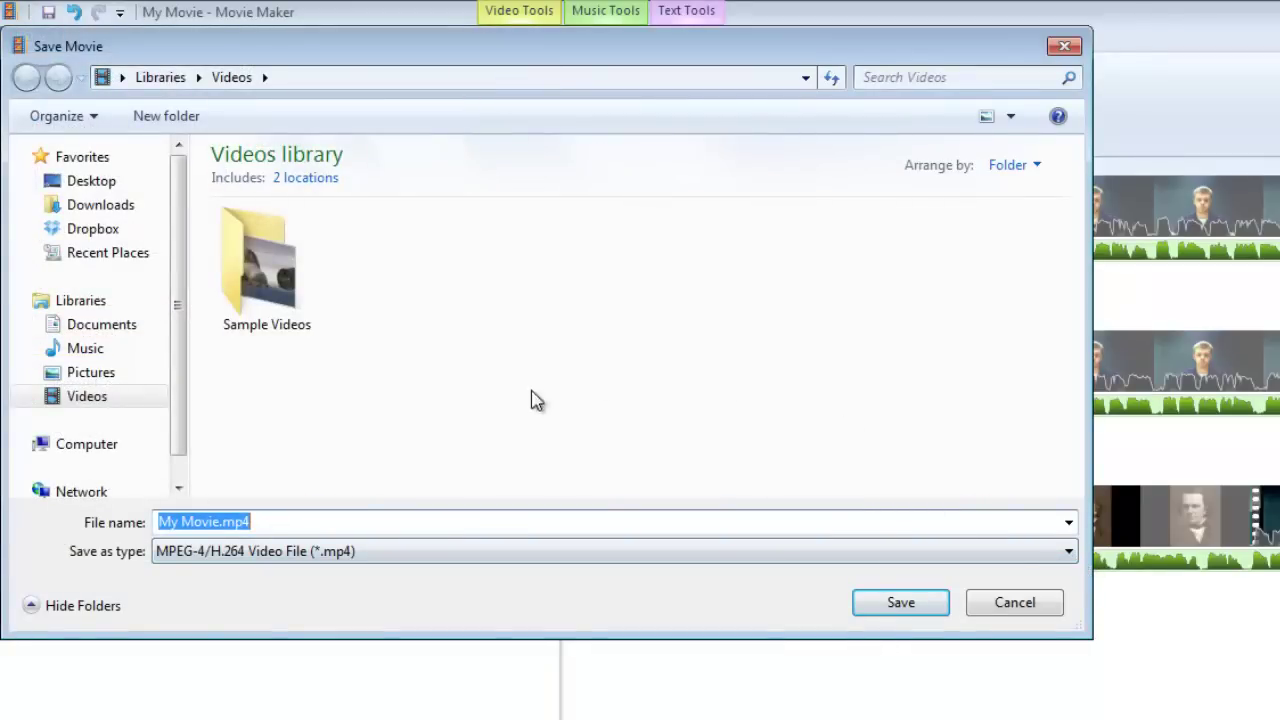
click(1069, 552)
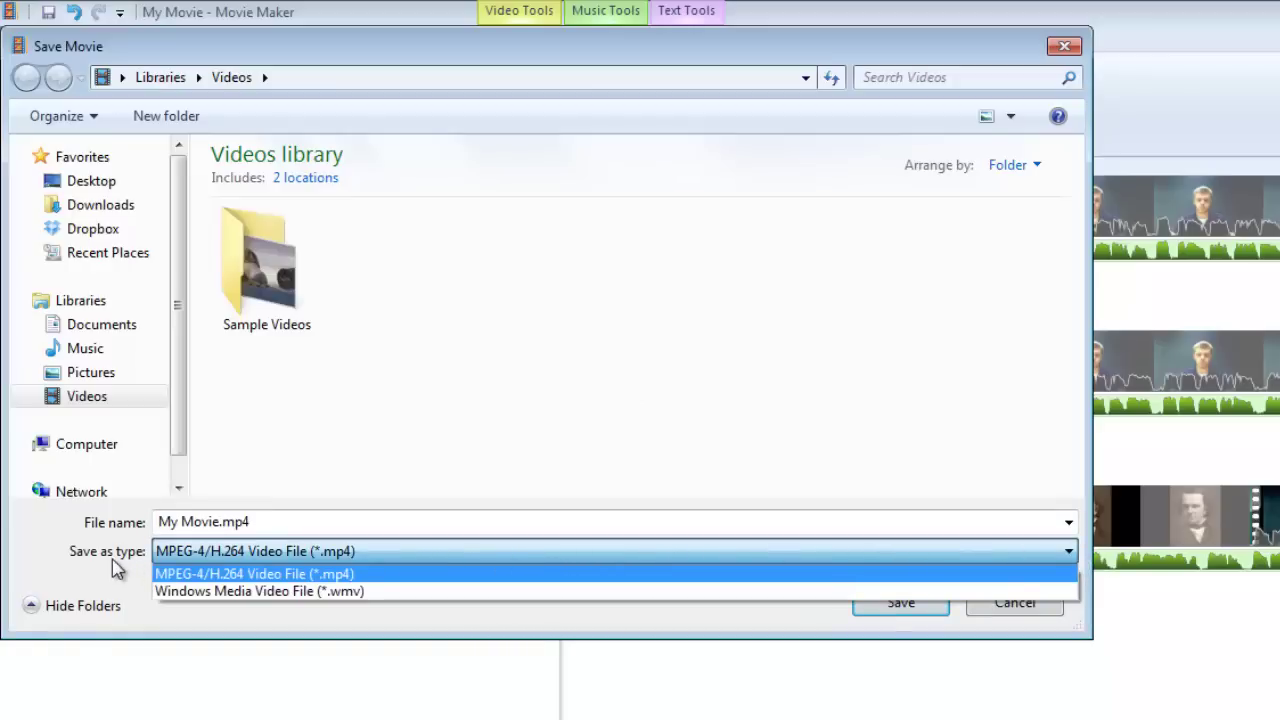
click(382, 591)
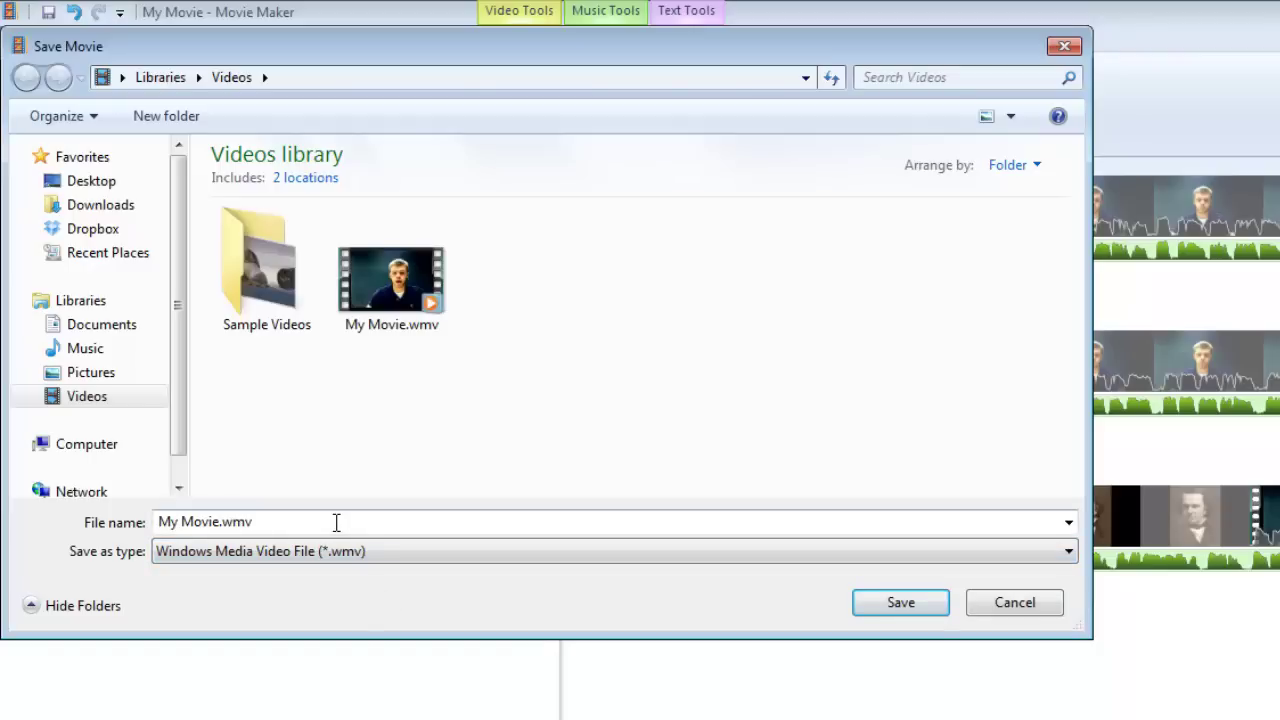
double_click(278, 521)
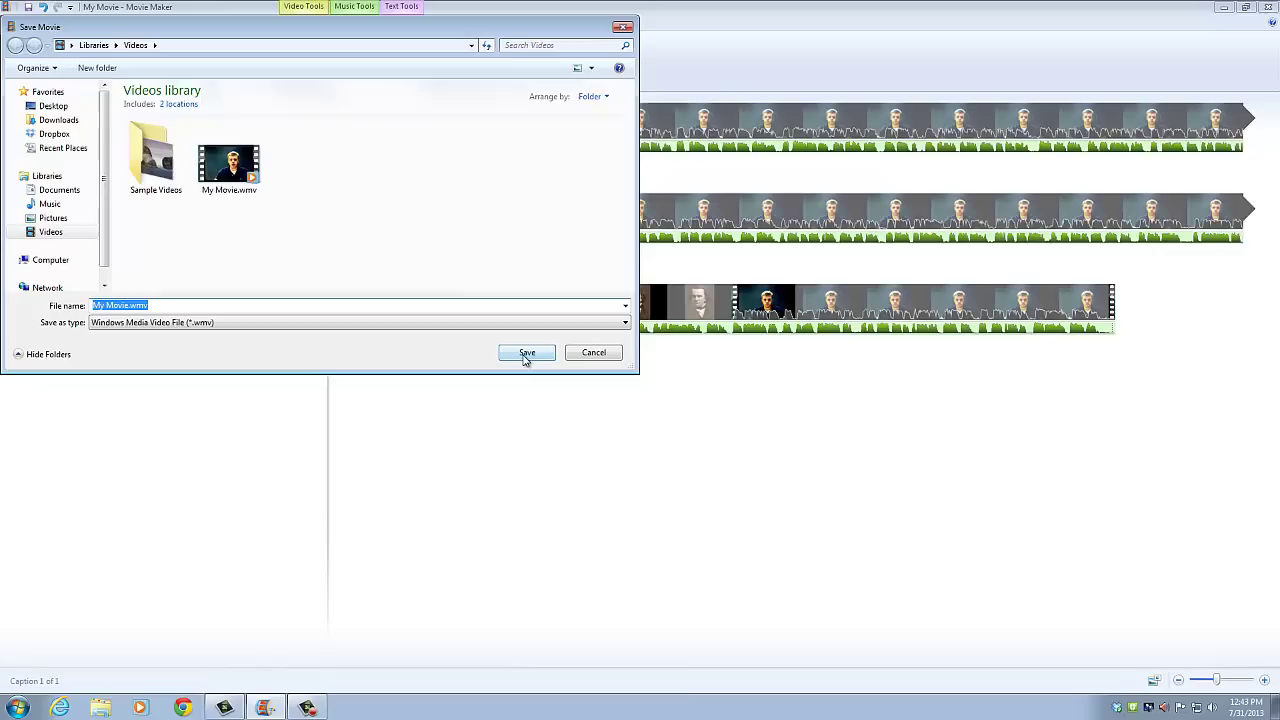
click(525, 355)
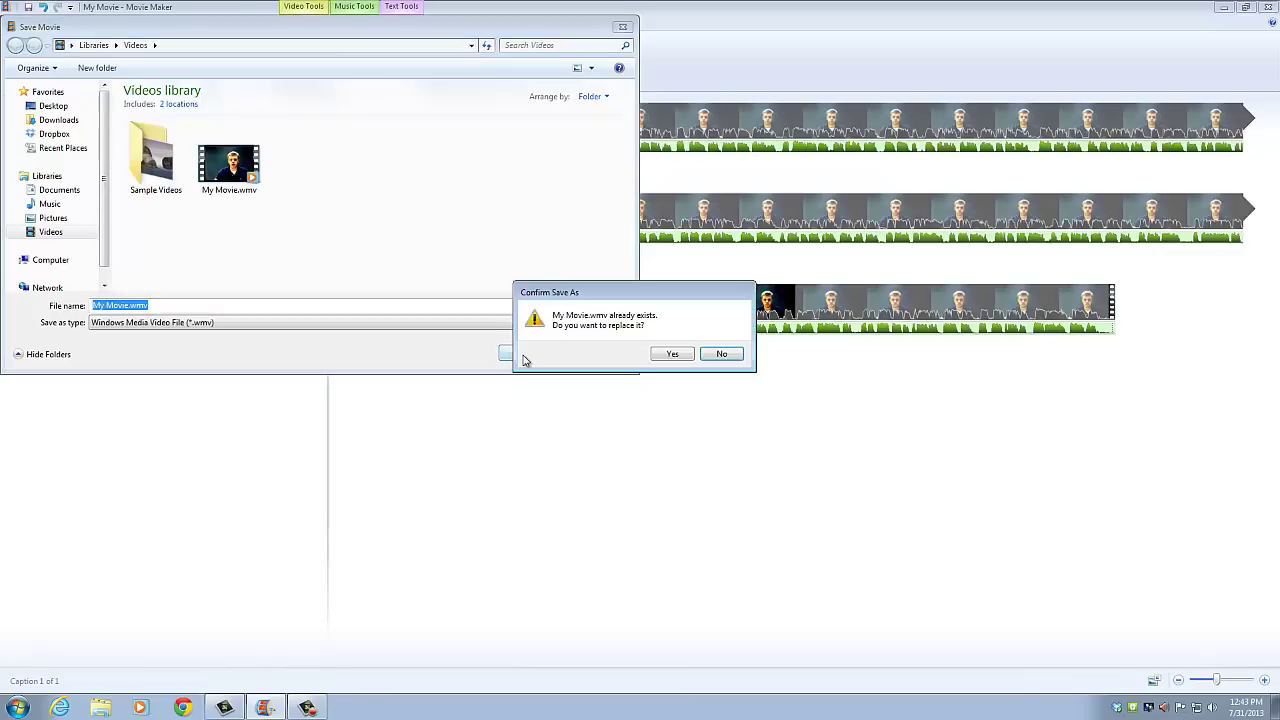
click(674, 355)
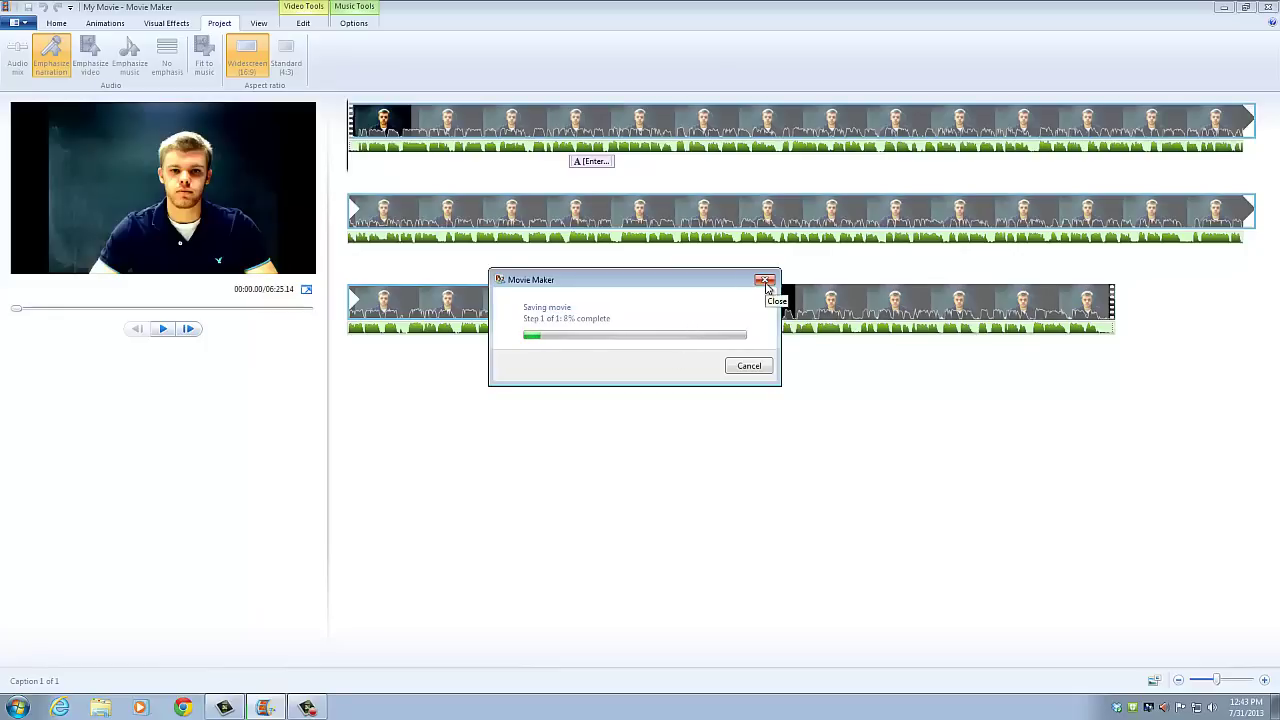
Cancel the in-progress My Movie.wmv export and confirm stopping it
click(766, 283)
click(738, 278)
click(765, 282)
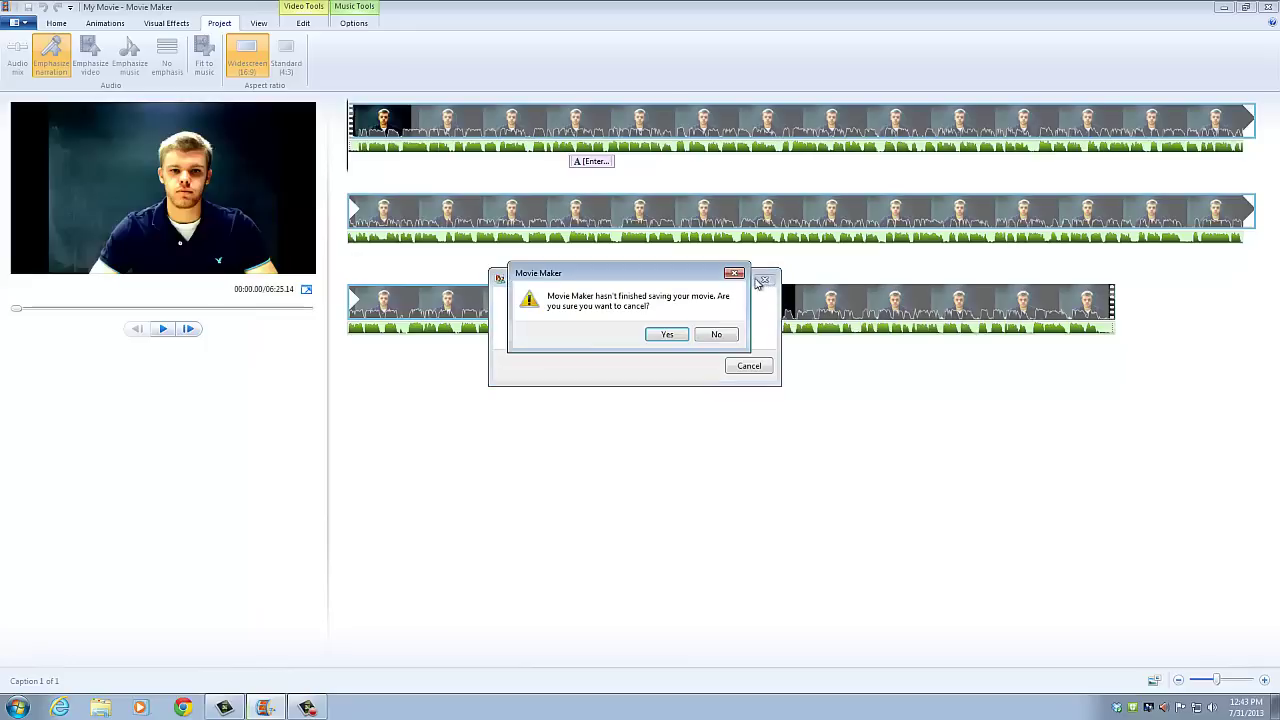
click(668, 335)
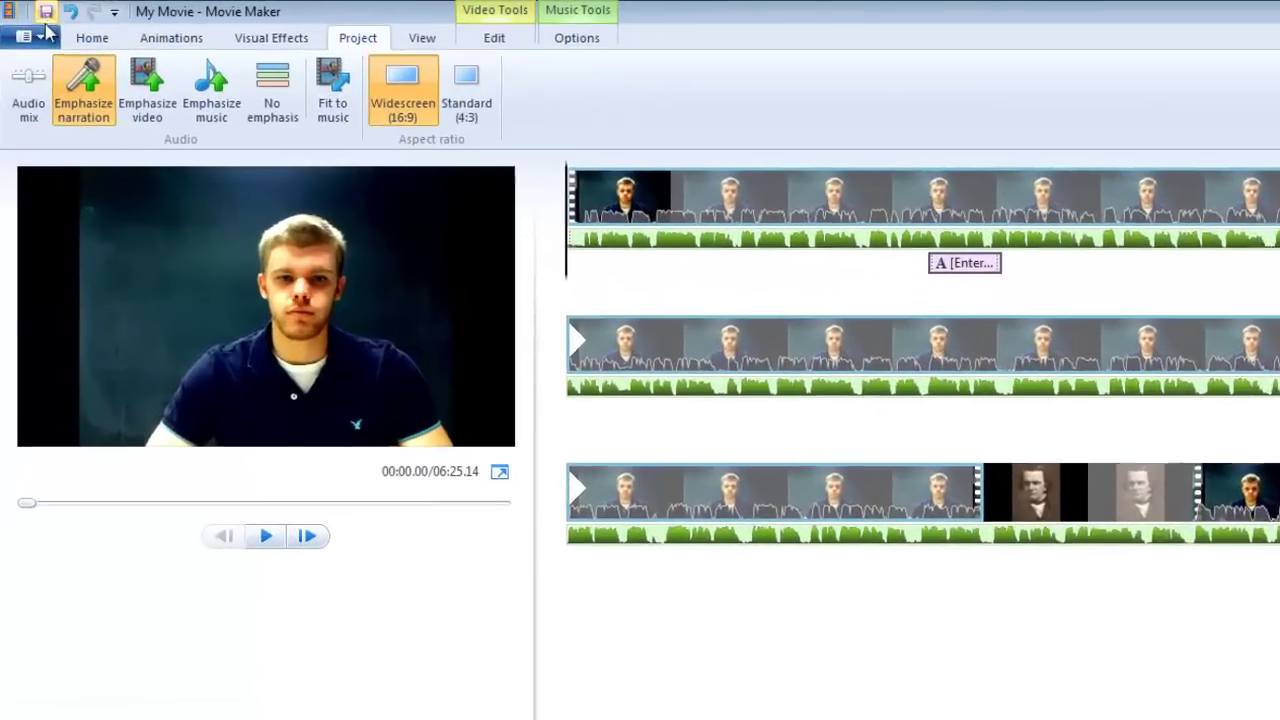
Open Save project as from the File menu, then close the Save Project dialog
click(45, 34)
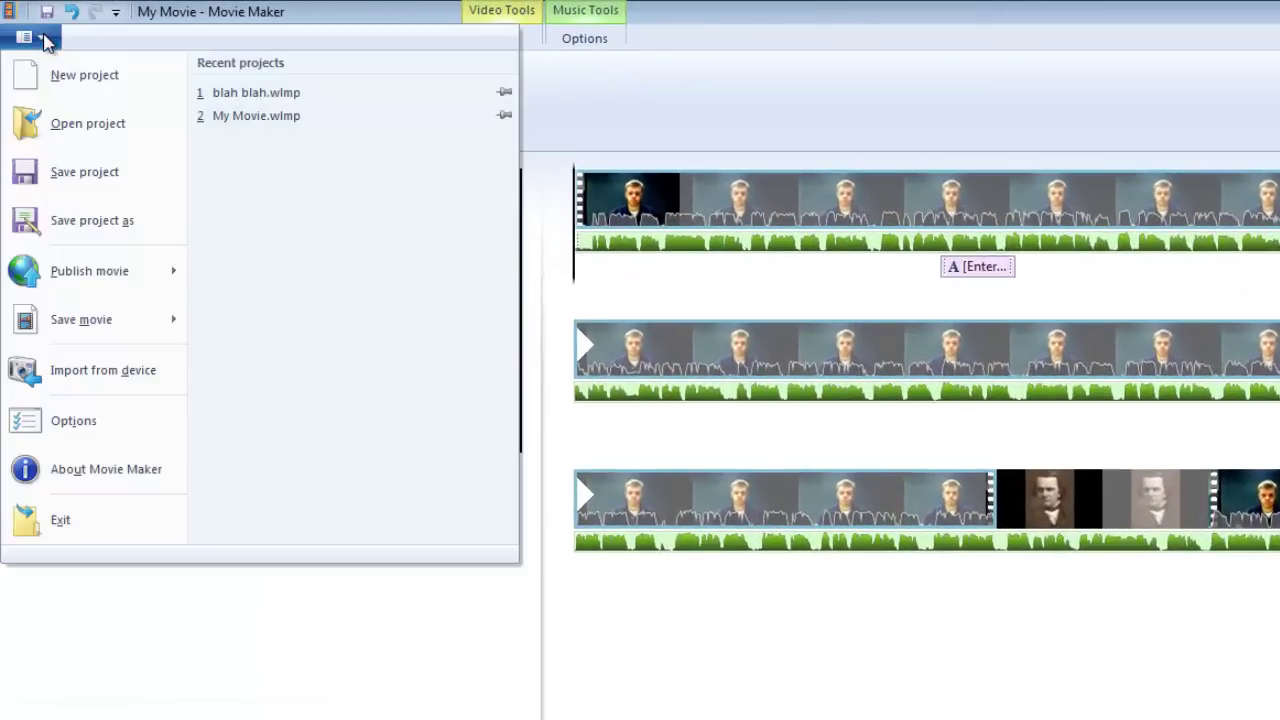
click(100, 228)
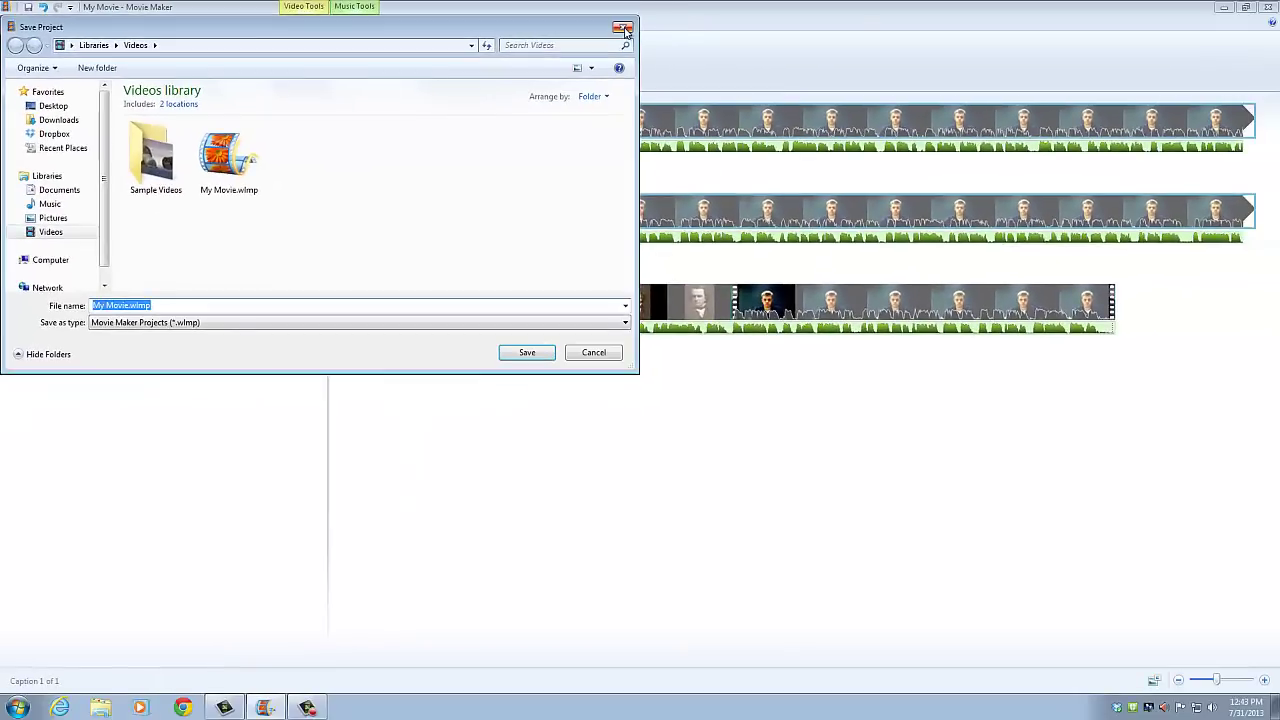
click(1028, 44)
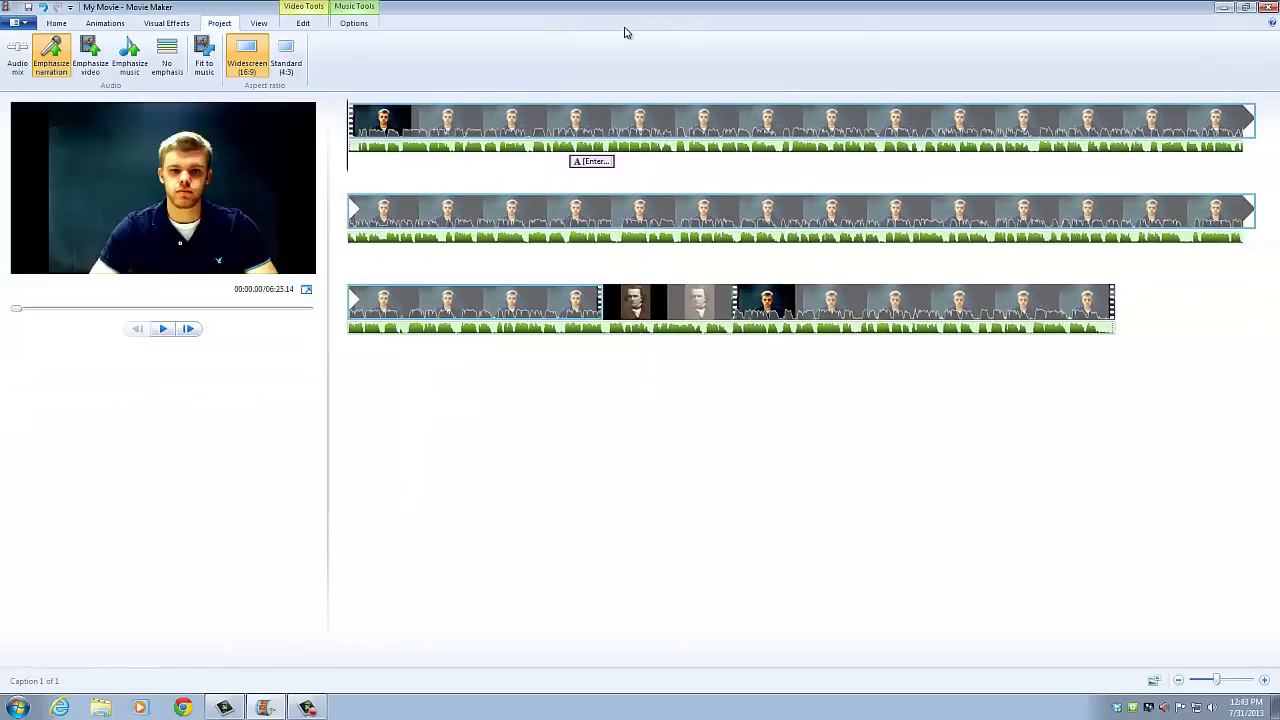